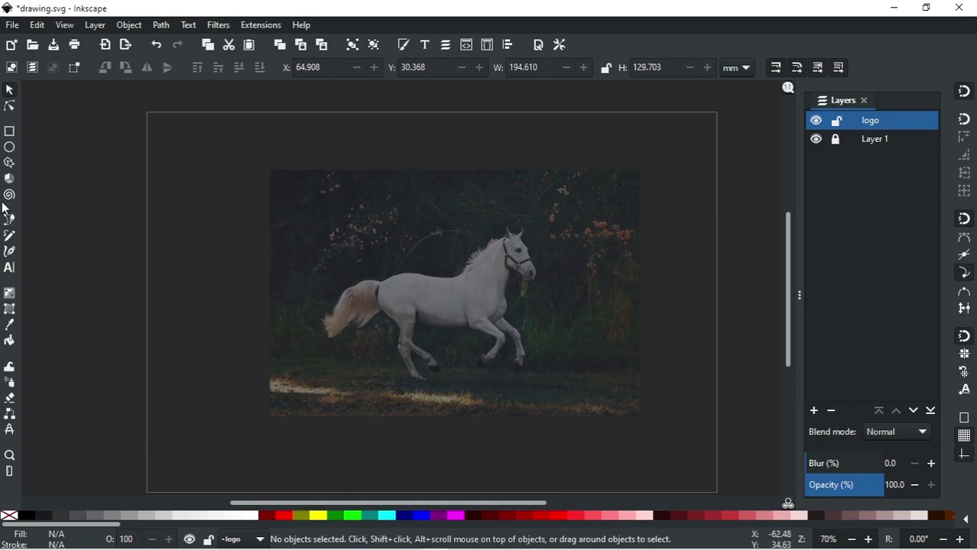
Set the Pen tool to draw with a white stroke and no fill.
key("b")
right_click(258, 516)
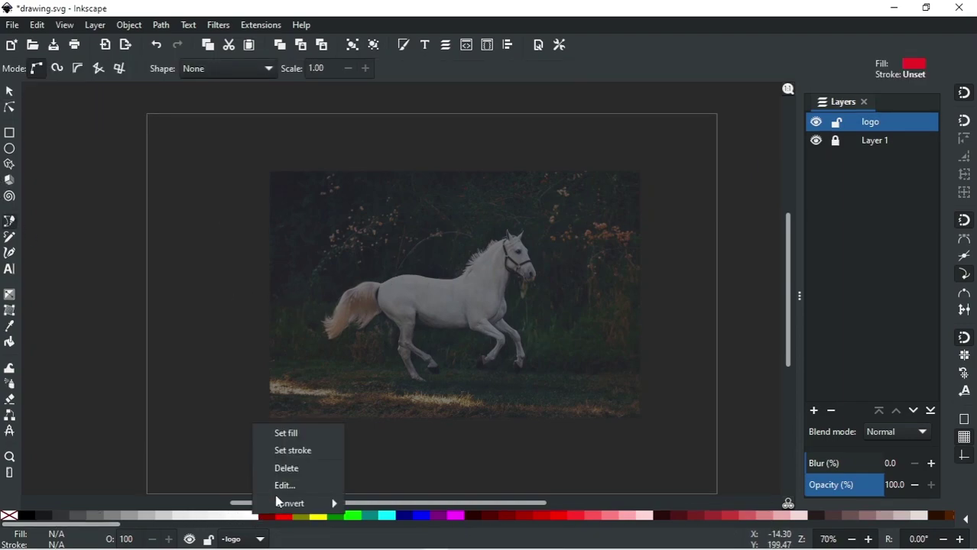
left_click(308, 451)
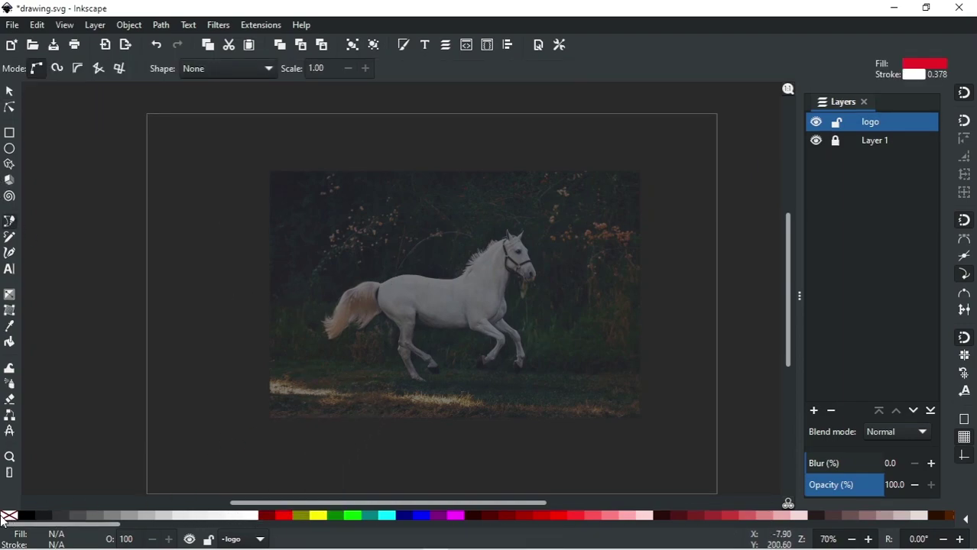
scroll(396, 316, "up", 2)
Start the outline on the mane and trace over both ear tips.
scroll(492, 231, "up", 4)
left_click(325, 195)
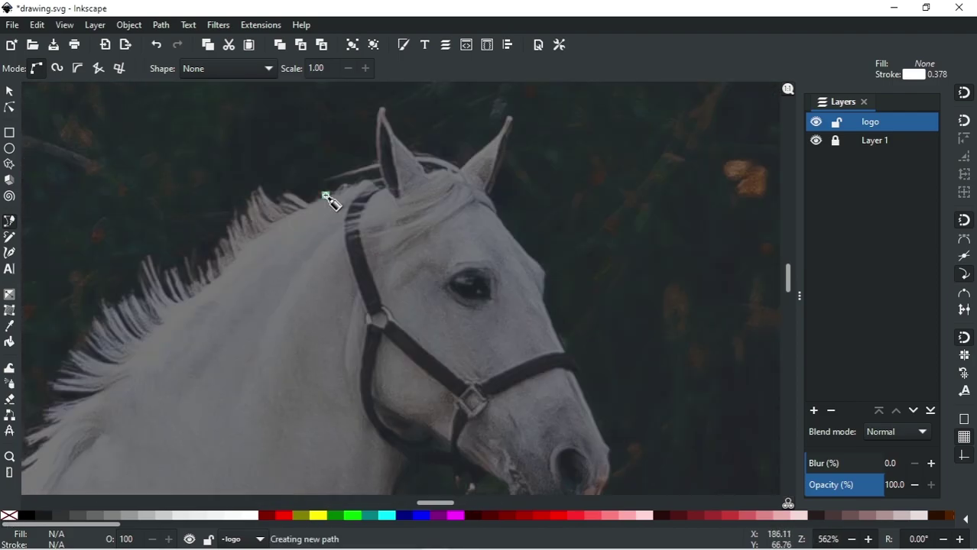
left_click_drag(366, 177, 398, 200)
scroll(437, 148, "up", 2)
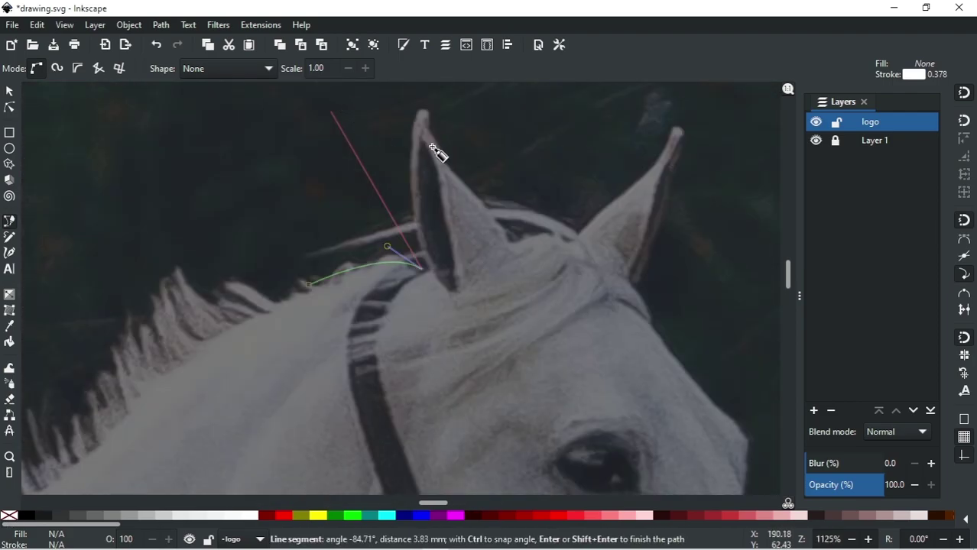
left_click_drag(422, 112, 440, 91)
left_click_drag(508, 239, 513, 291)
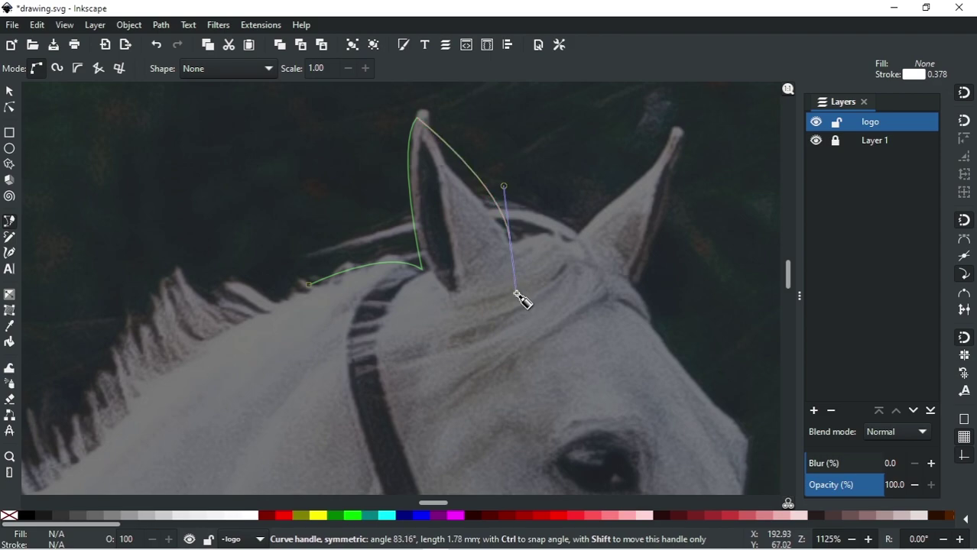
left_click(581, 238)
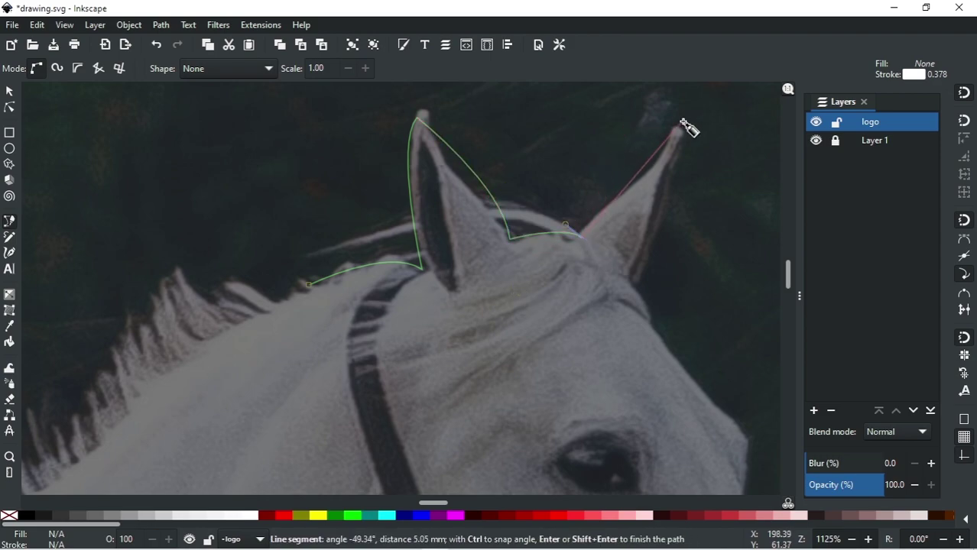
left_click_drag(680, 128, 704, 111)
left_click_drag(634, 279, 616, 322)
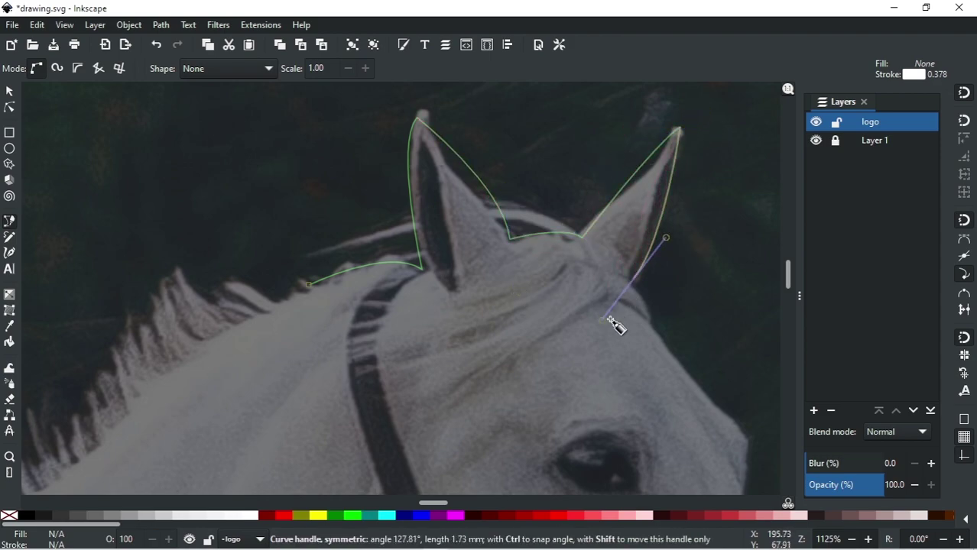
Trace the outline down the face, around the muzzle and under the jaw.
scroll(560, 295, "down", 4)
scroll(560, 295, "up", 2)
scroll(508, 221, "up", 2)
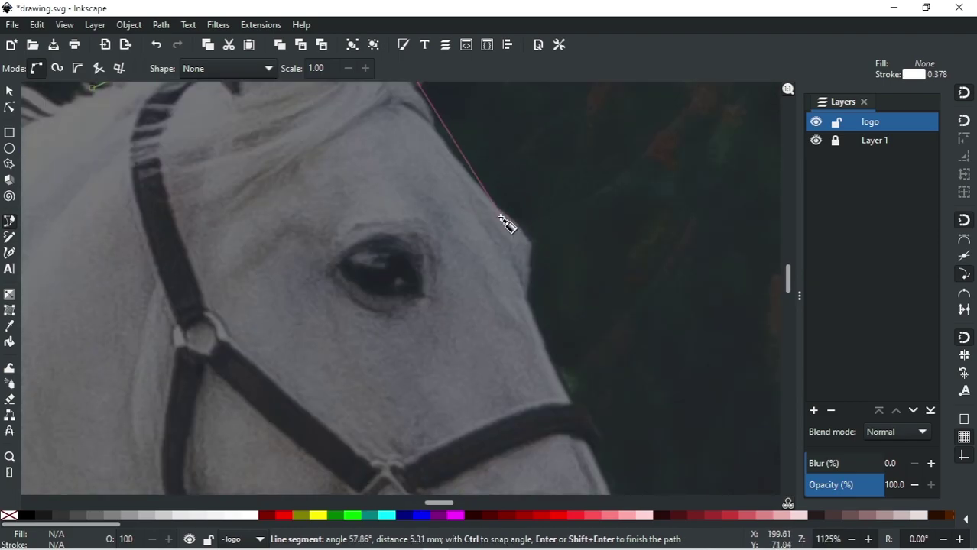
left_click_drag(530, 239, 588, 284)
scroll(410, 242, "down", 2)
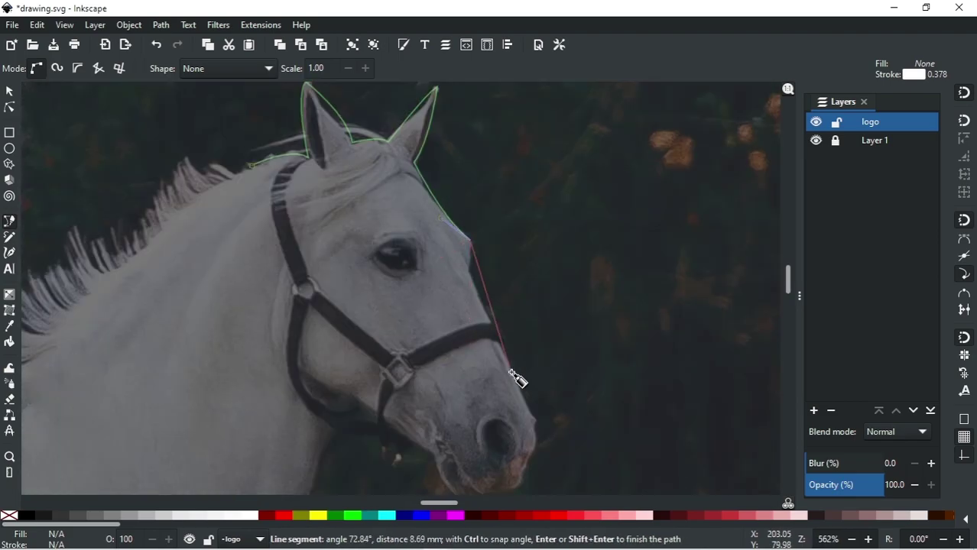
left_click_drag(530, 405, 562, 497)
scroll(535, 378, "down", 3)
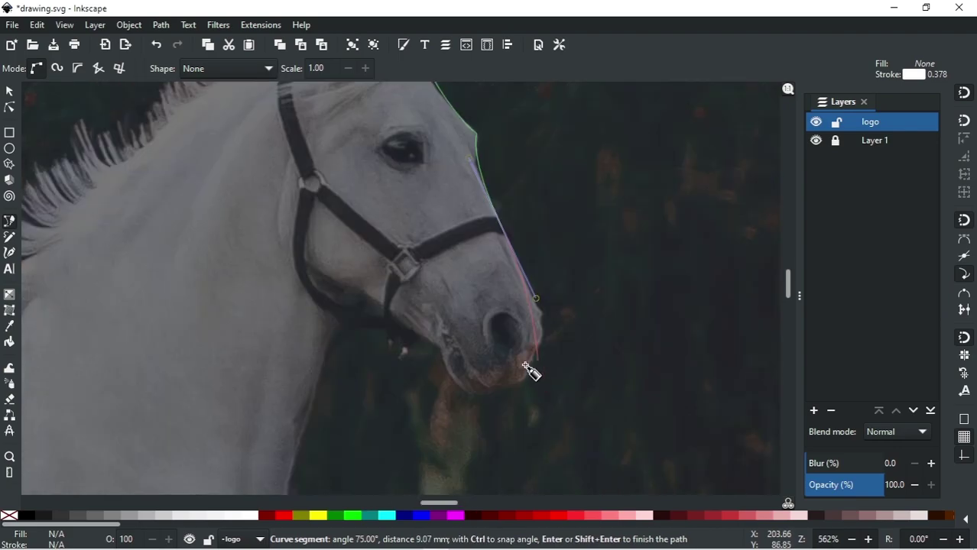
scroll(531, 372, "up", 2)
left_click_drag(451, 415, 399, 421)
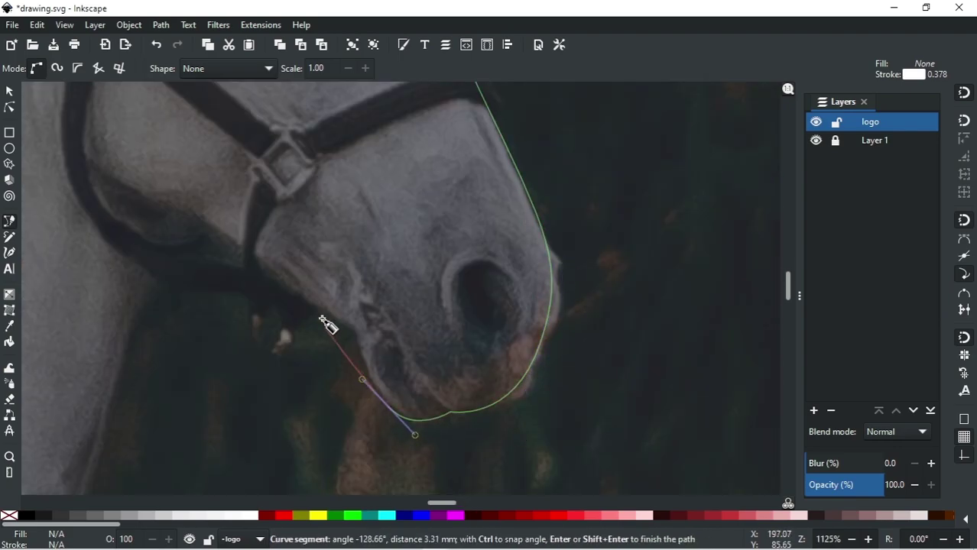
left_click_drag(98, 235, 242, 305)
Continue the outline down the horse's chest.
scroll(367, 295, "left", 6)
scroll(368, 294, "down", 2)
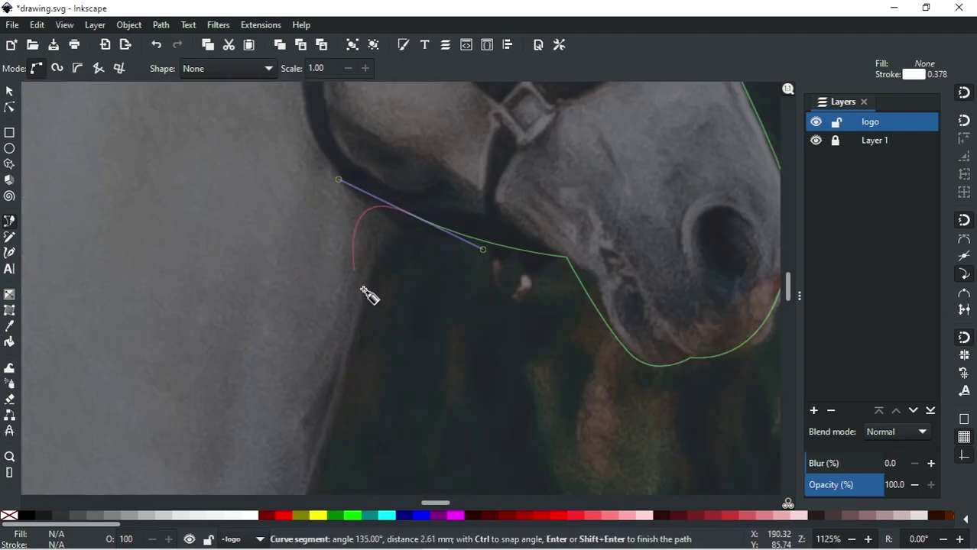
scroll(360, 338, "down", 1)
left_click_drag(366, 420, 375, 414)
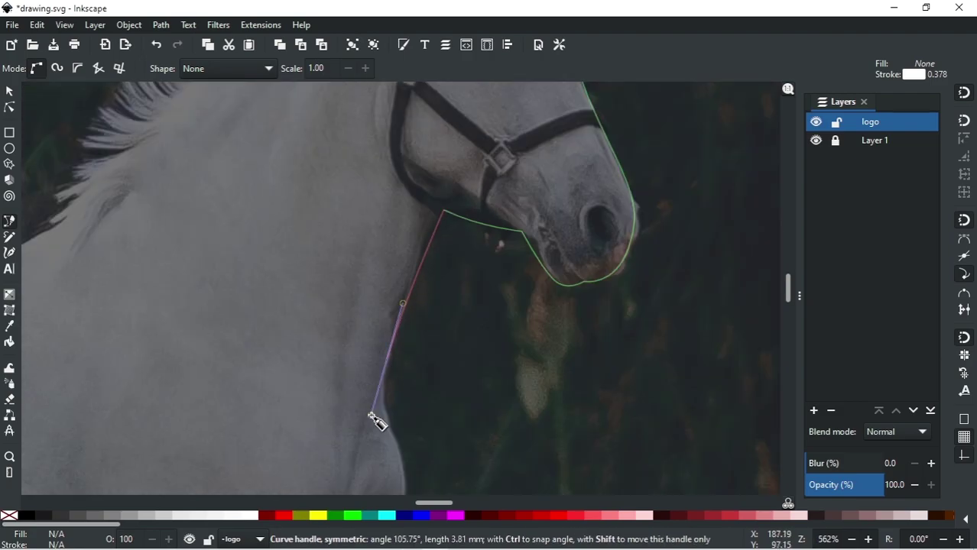
scroll(375, 414, "down", 1)
scroll(486, 321, "up", 2)
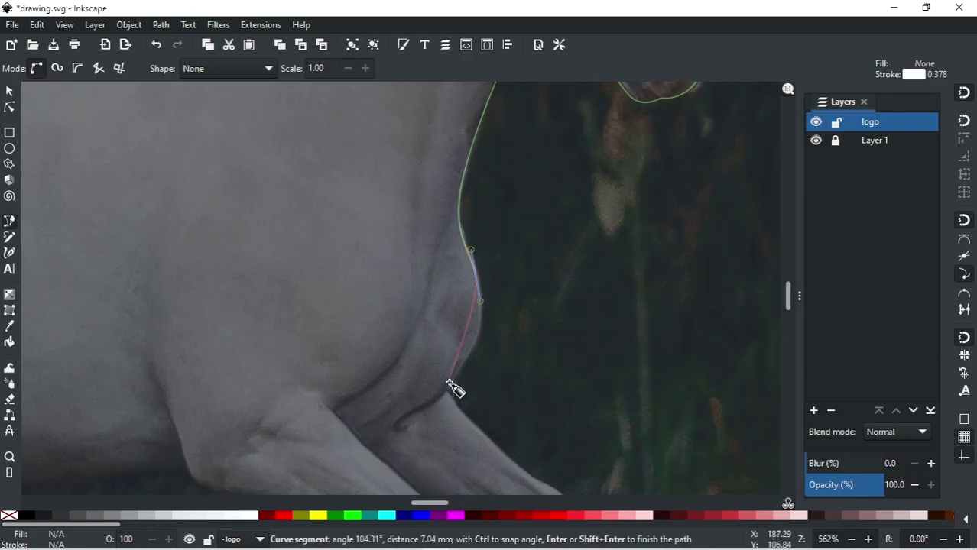
left_click_drag(449, 384, 407, 427)
scroll(550, 367, "down", 2)
scroll(528, 268, "down", 5)
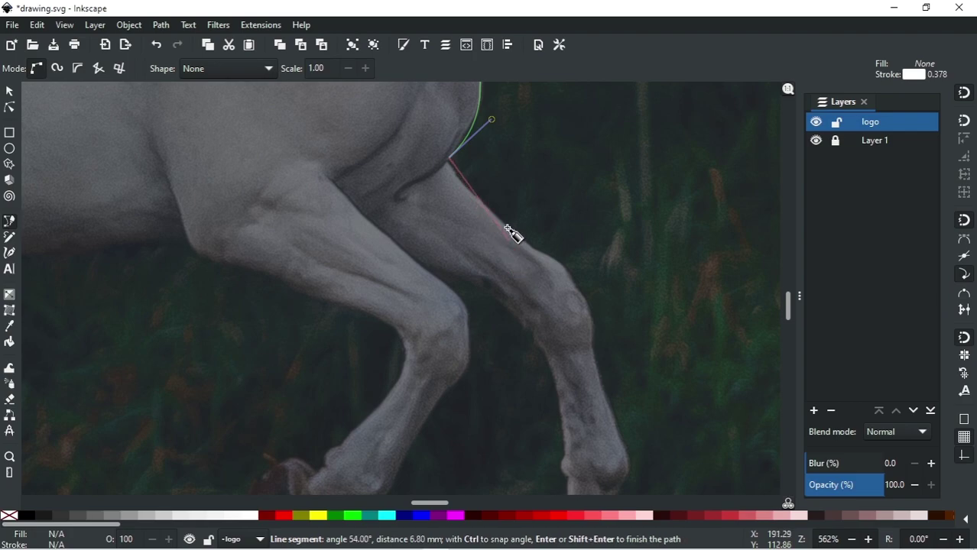
mouse_move(589, 287)
left_mouse_down()
mouse_move(600, 365)
mouse_move(596, 358)
left_mouse_up()
scroll(522, 285, "down", 3)
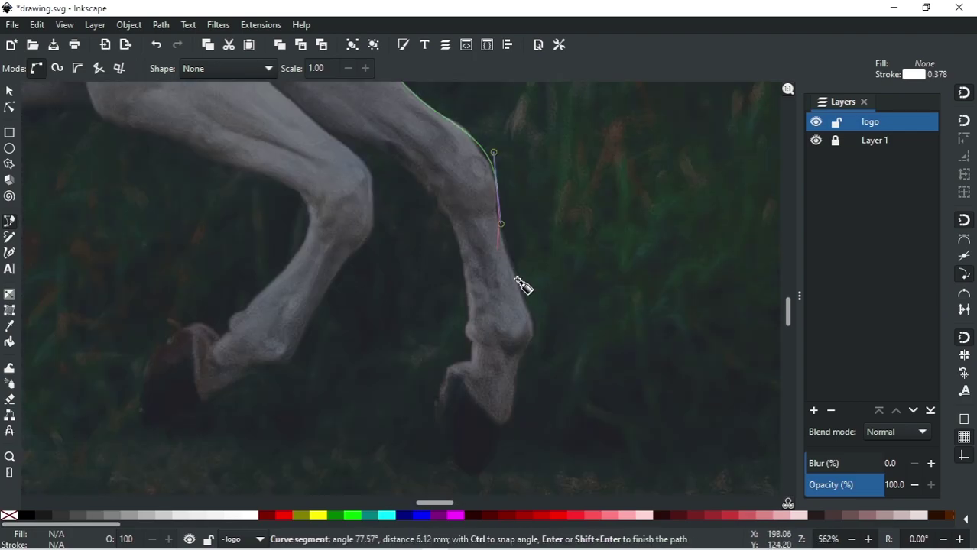
Trace around the first front hoof and up the back of that leg.
left_click_drag(479, 480, 462, 484)
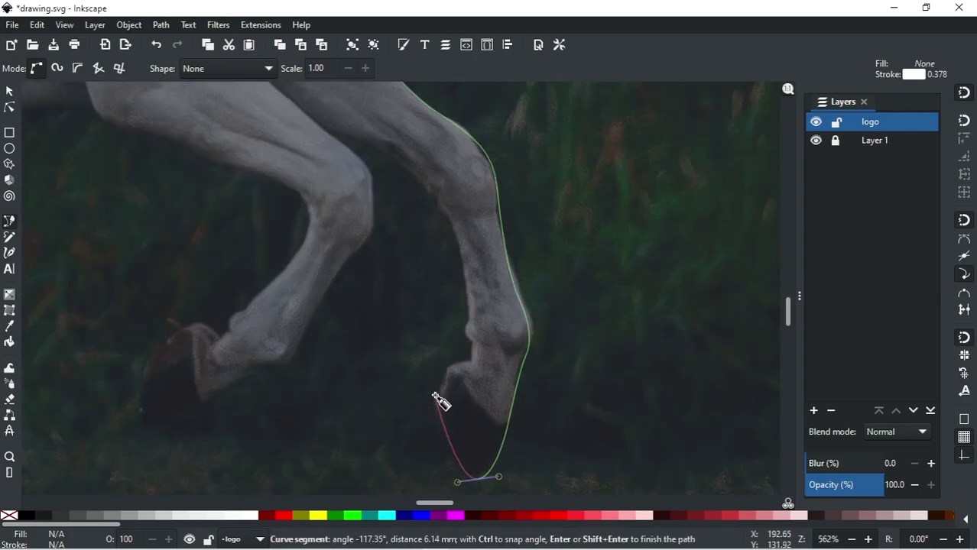
left_click(469, 357)
left_click(467, 273)
key("space")
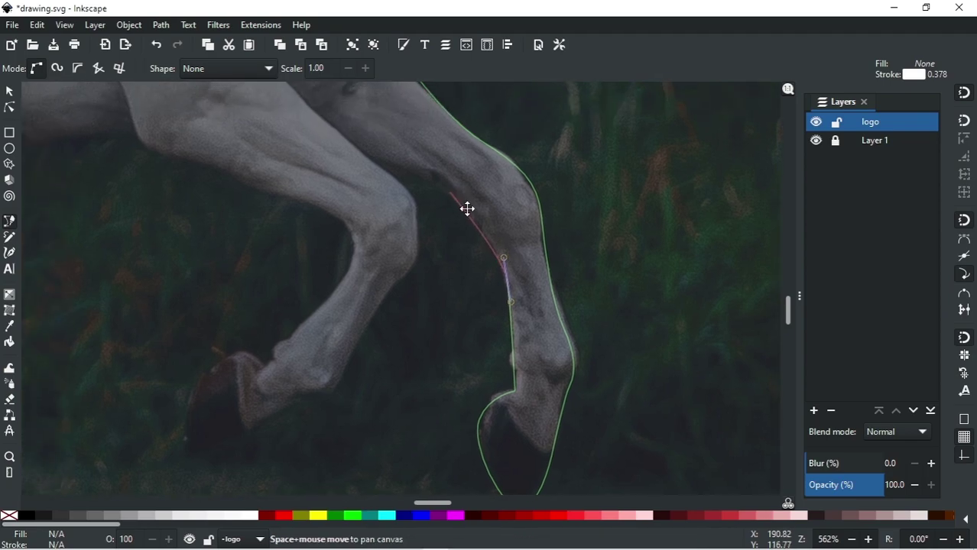
left_click(434, 224)
left_click_drag(496, 286, 495, 319)
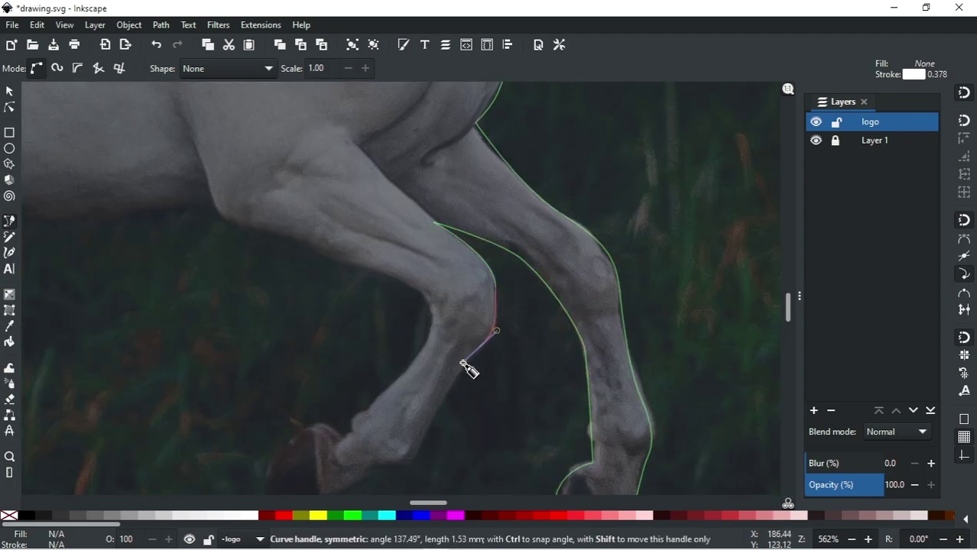
Trace down to the second front hoof and back up that leg.
key("space")
left_click_drag(464, 363, 426, 406)
left_click(347, 426)
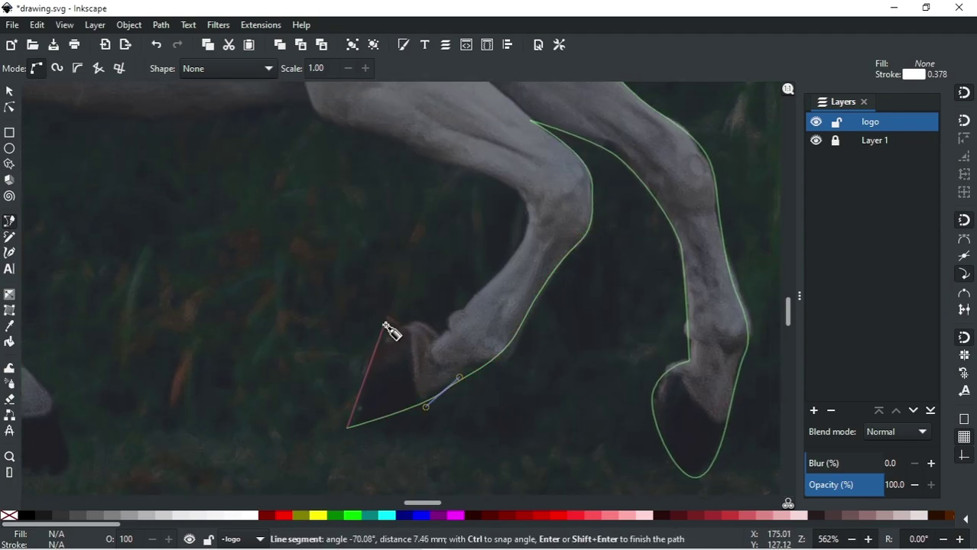
left_click_drag(393, 335, 426, 315)
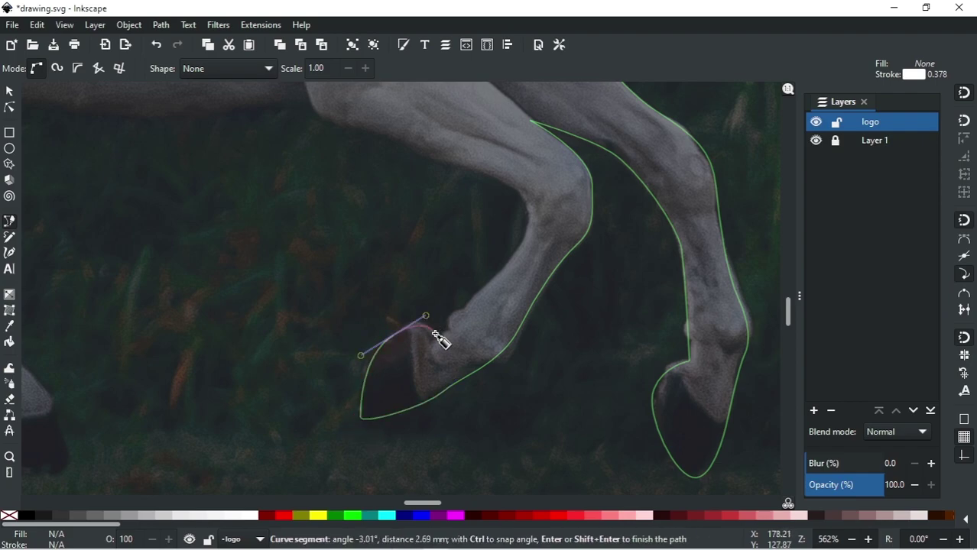
left_click(419, 156)
key("space")
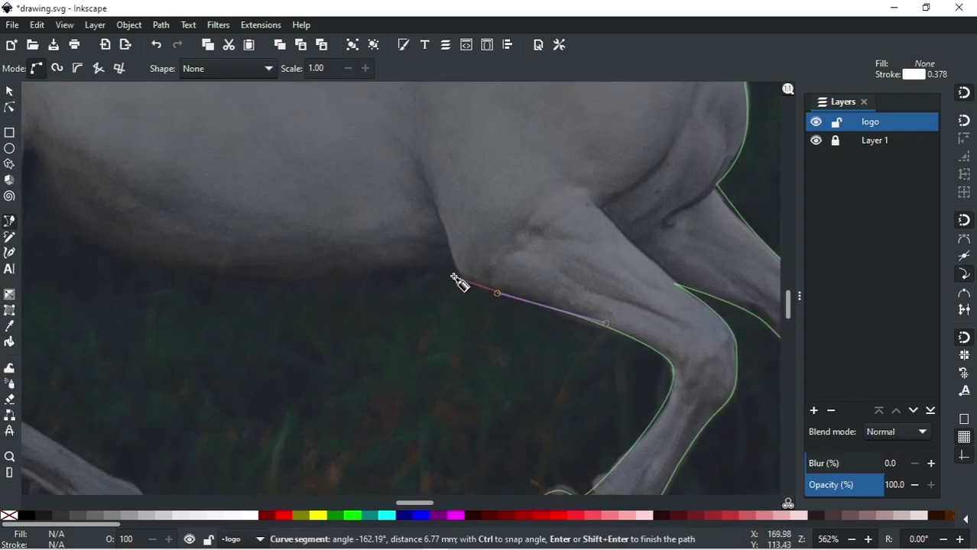
Trace the outline along the belly, down the hind leg and around both hind hooves.
key("space")
scroll(374, 289, "down", 2)
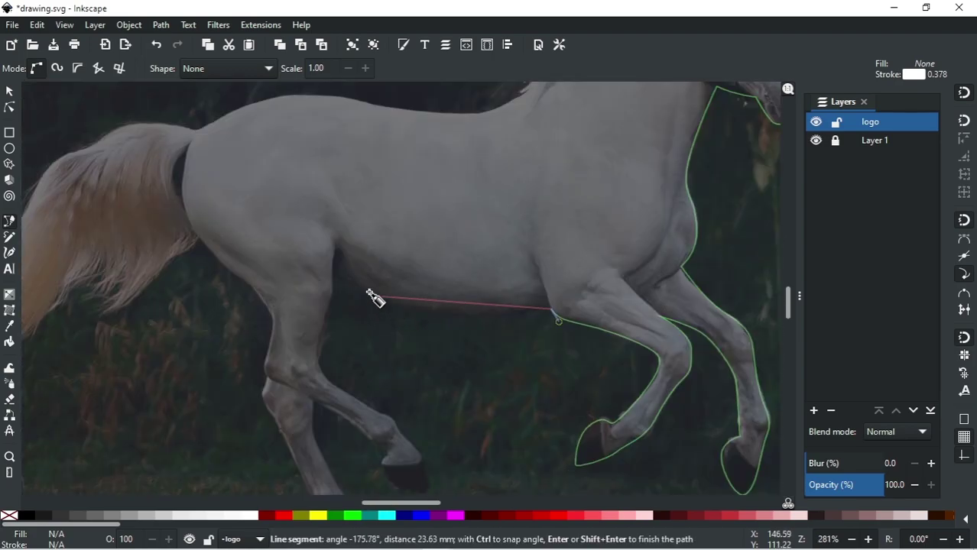
left_click_drag(338, 289, 255, 250)
scroll(360, 375, "up", 2)
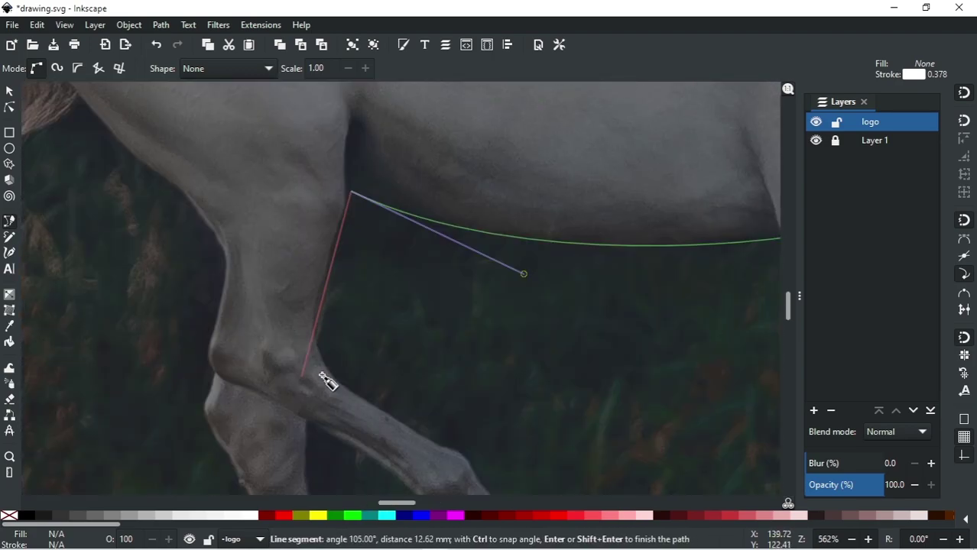
left_click_drag(330, 252, 316, 341)
key("space")
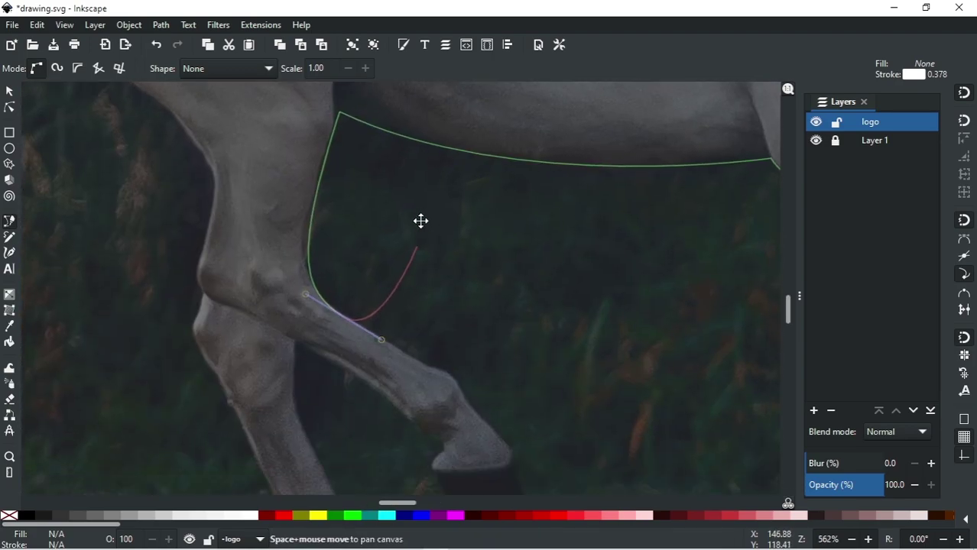
left_click_drag(465, 330, 492, 359)
key("space")
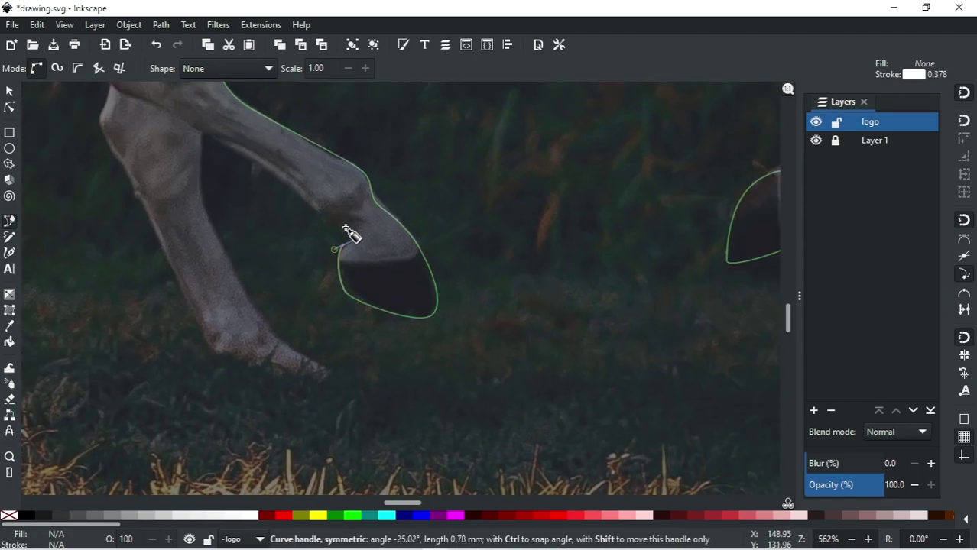
left_click_drag(192, 190, 227, 261)
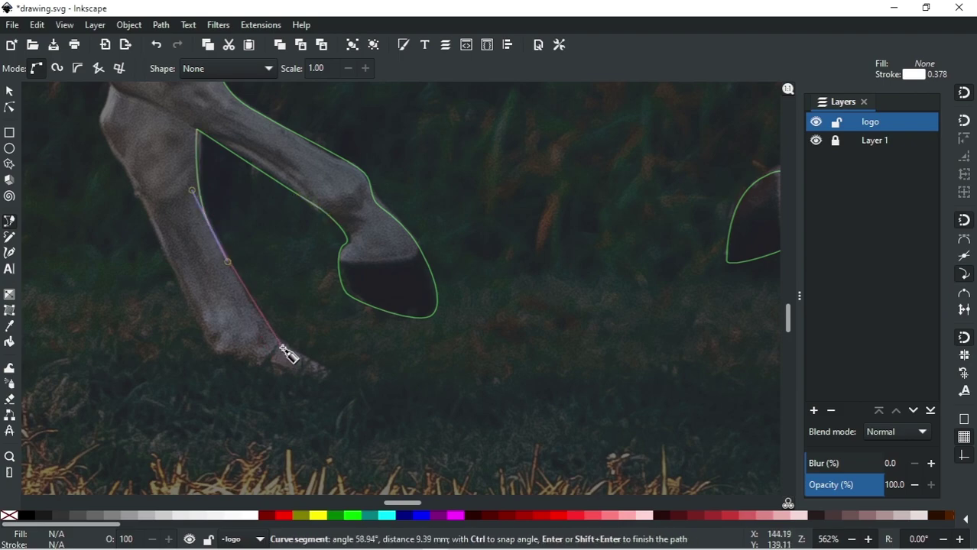
left_click_drag(267, 399, 222, 398)
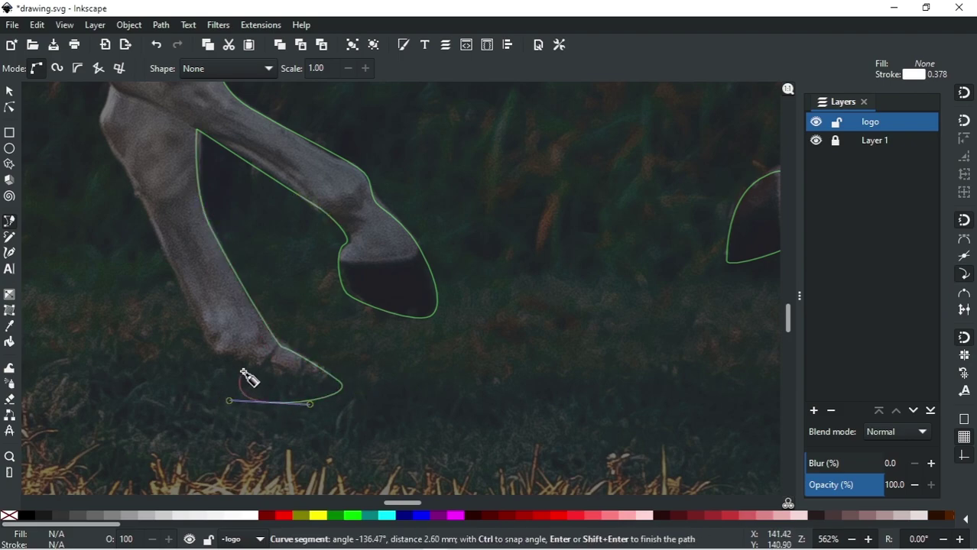
Carry the outline up the hind leg, along the flank and over the back.
key("space")
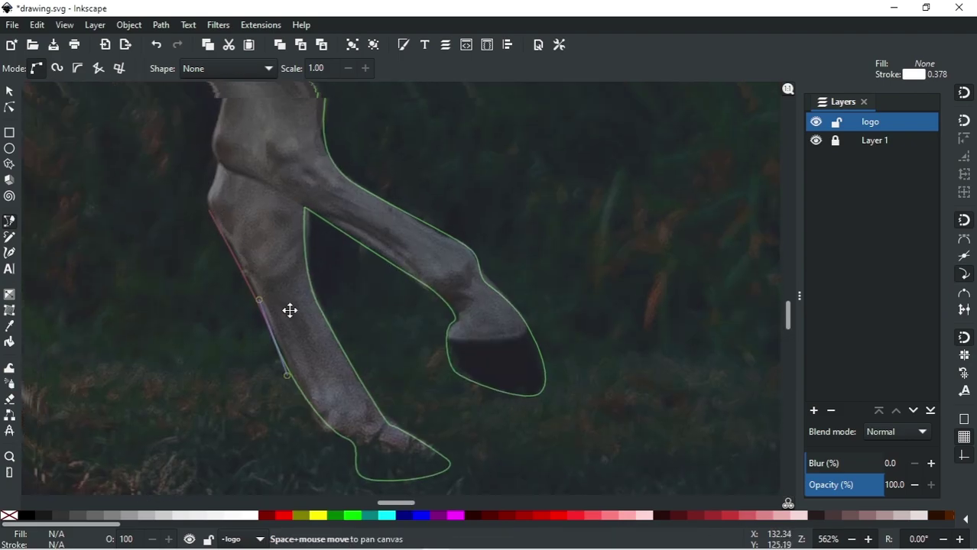
left_click(320, 406)
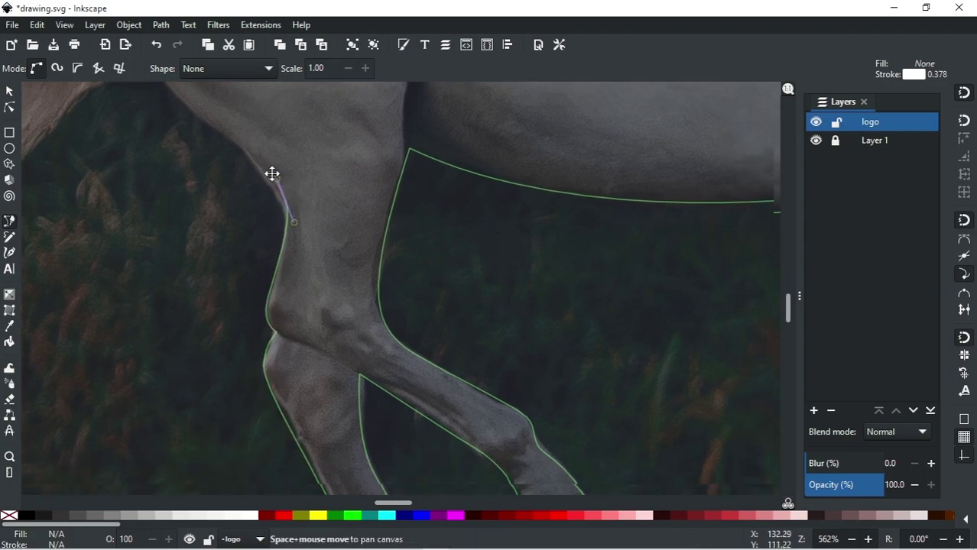
scroll(269, 169, "up", 5)
left_click_drag(424, 349, 407, 333)
scroll(344, 305, "up", 3)
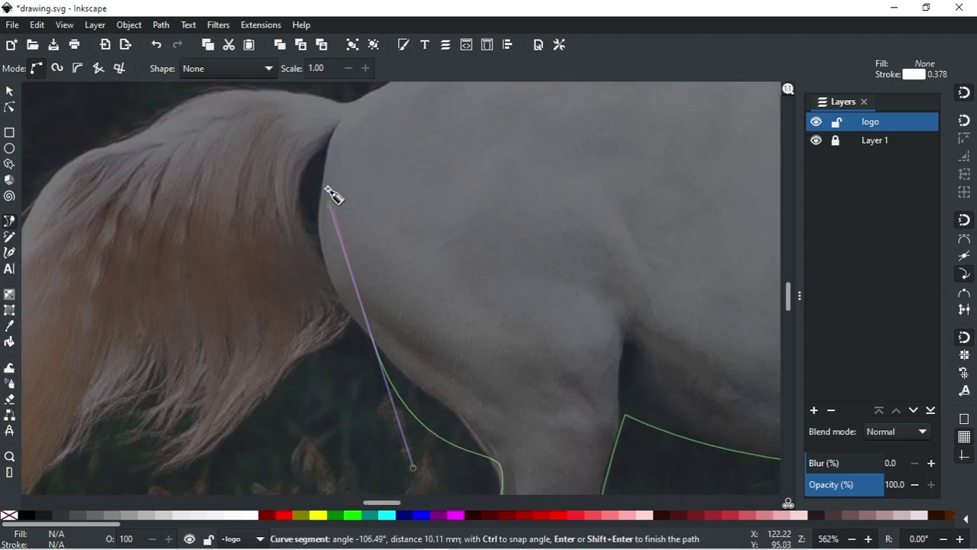
left_click_drag(337, 290, 317, 240)
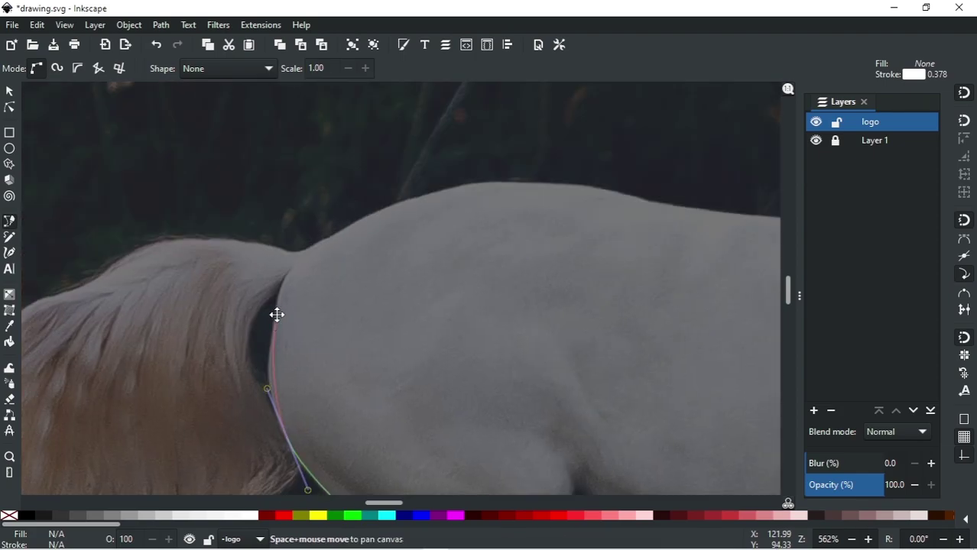
key("space")
left_click_drag(153, 344, 225, 283)
scroll(223, 282, "down", 3)
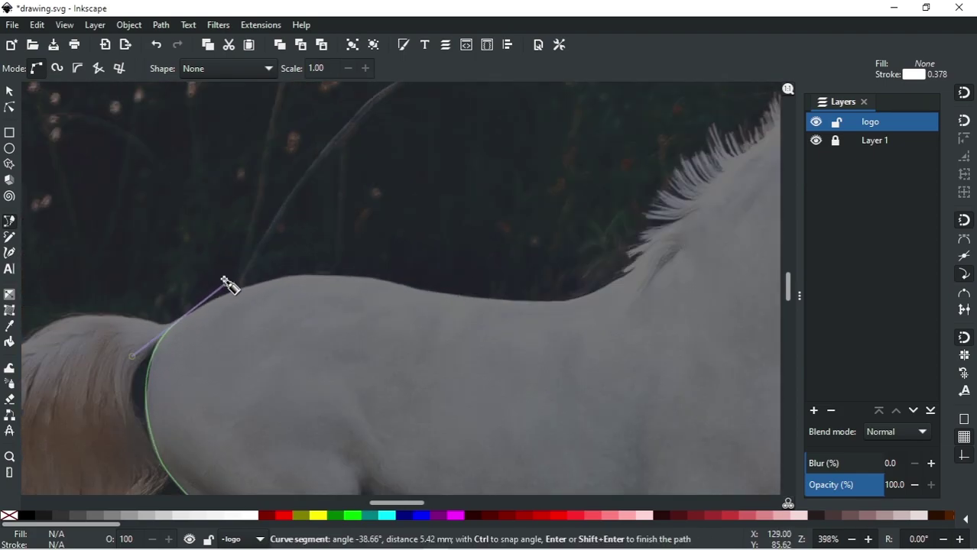
scroll(387, 287, "up", 1)
left_click_drag(397, 299, 532, 186)
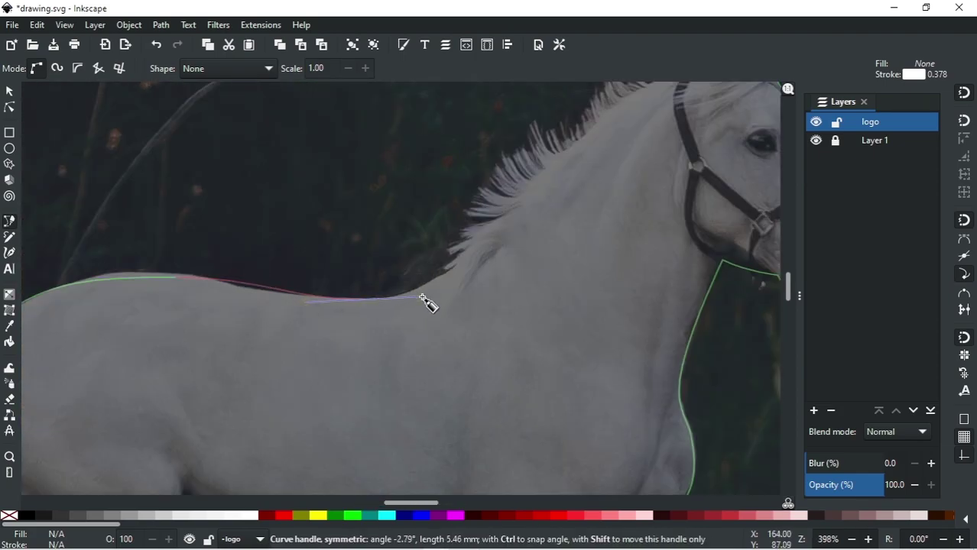
scroll(496, 214, "up", 1)
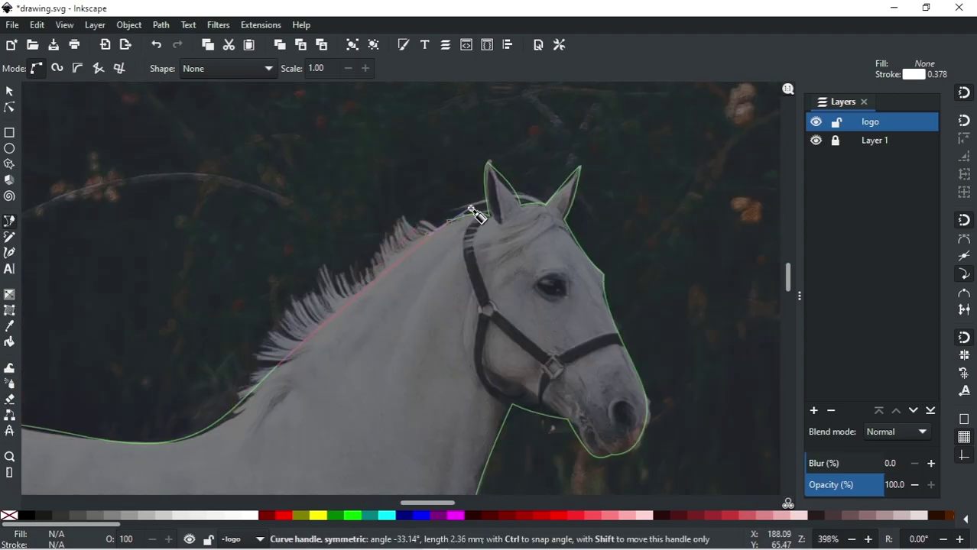
scroll(496, 222, "down", 3)
scroll(353, 371, "up", 1)
scroll(462, 207, "up", 2)
Draw a closed tail outline from the rump with two pointed hair tips.
left_click(444, 187)
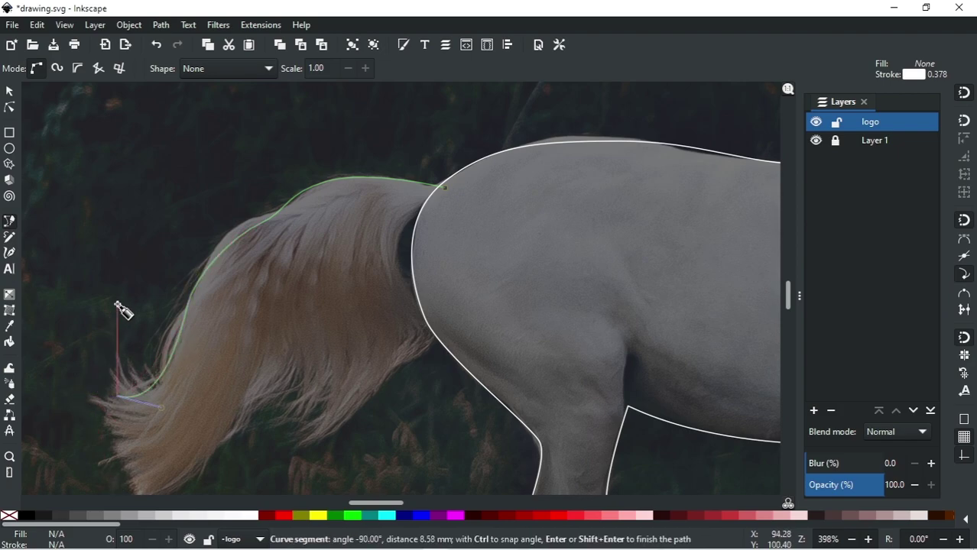
left_click_drag(248, 393, 283, 354)
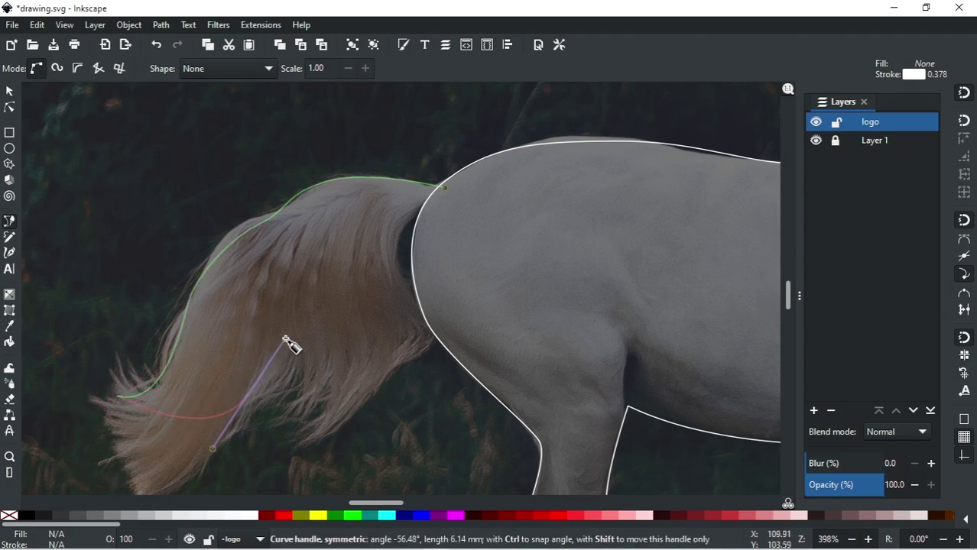
left_click_drag(236, 435, 225, 452)
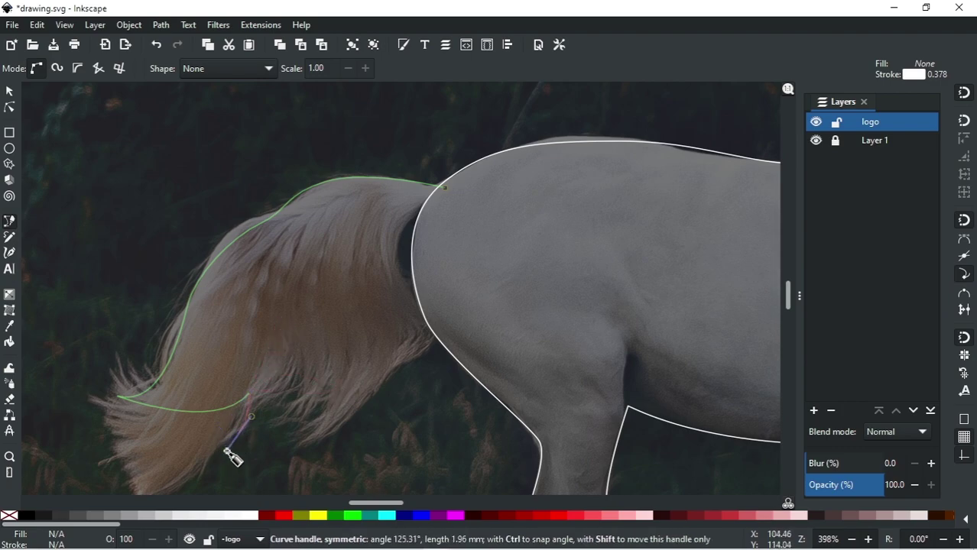
left_click_drag(285, 427, 309, 336)
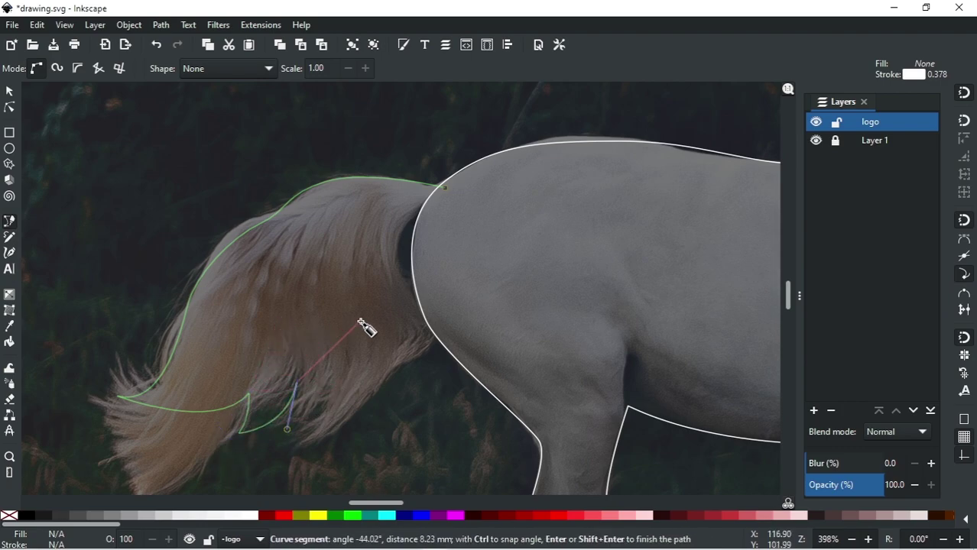
left_click_drag(309, 434, 293, 464)
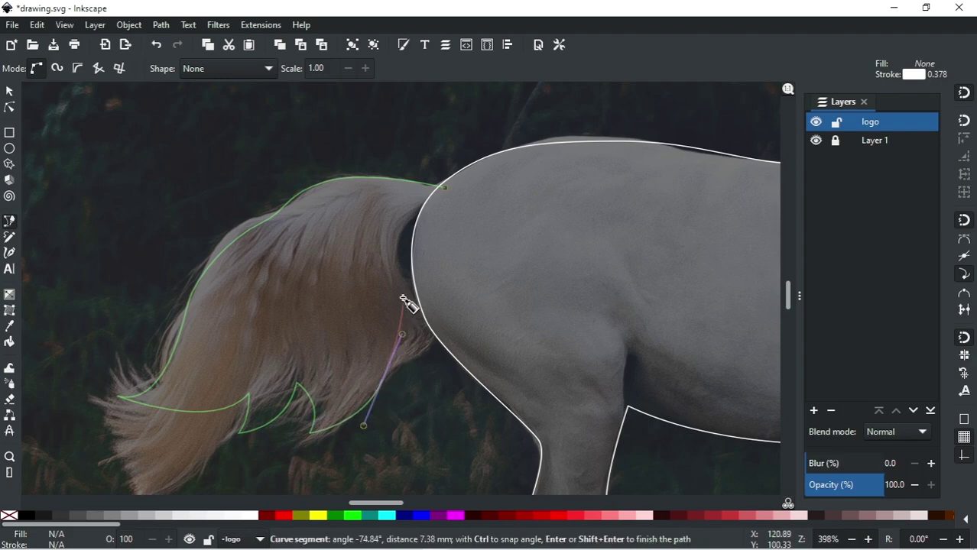
left_click_drag(399, 306, 374, 218)
left_click_drag(444, 187, 406, 247)
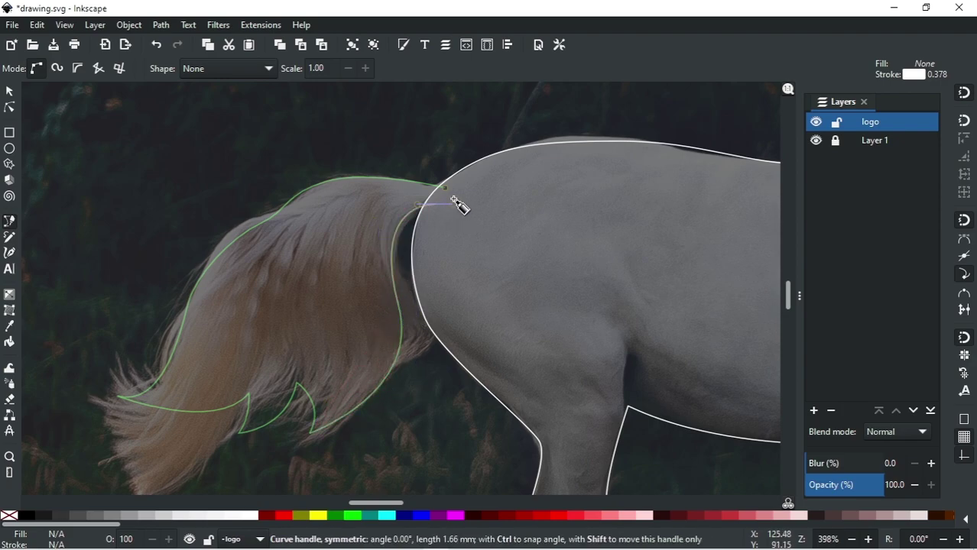
Reshape the tail's left tip, bottom curve and an upper node with the Node tool.
left_click(10, 109)
mouse_move(118, 397)
left_mouse_down()
mouse_move(94, 418)
mouse_move(140, 422)
left_mouse_up()
left_click_drag(215, 432, 190, 491)
left_click_drag(189, 305, 188, 283)
Refine the tail's upper curve by moving its nodes and handles.
left_click_drag(191, 249, 207, 233)
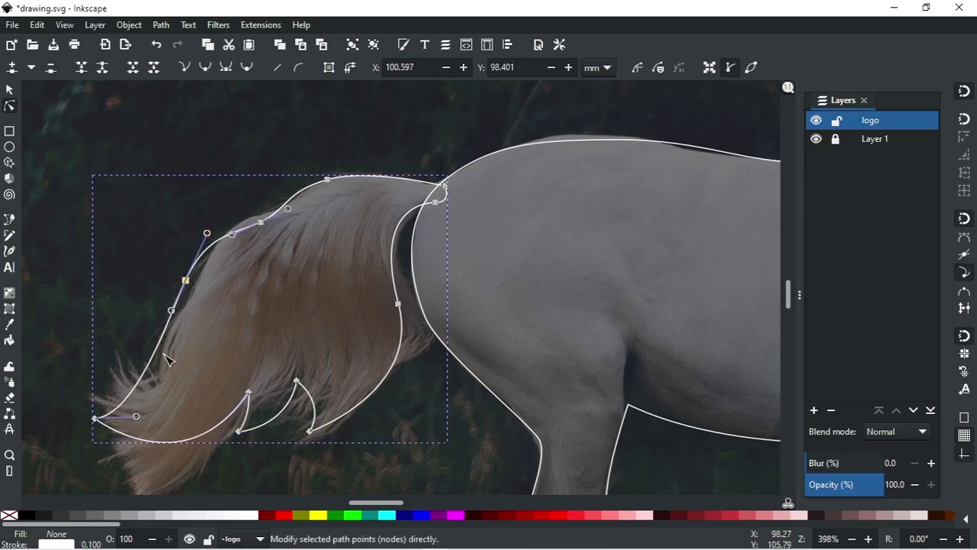
left_click(191, 287)
left_click_drag(185, 281, 177, 310)
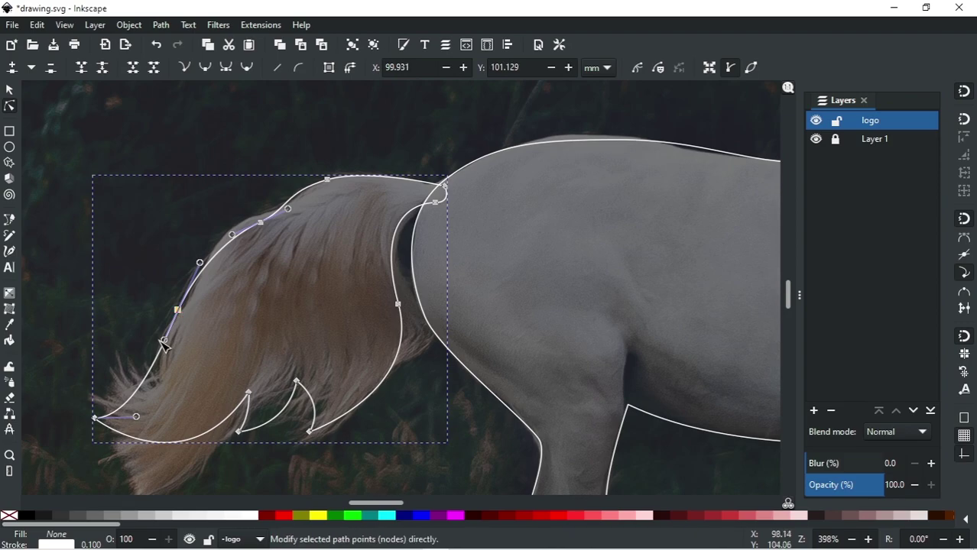
left_click_drag(167, 345, 174, 356)
left_click_drag(233, 235, 230, 220)
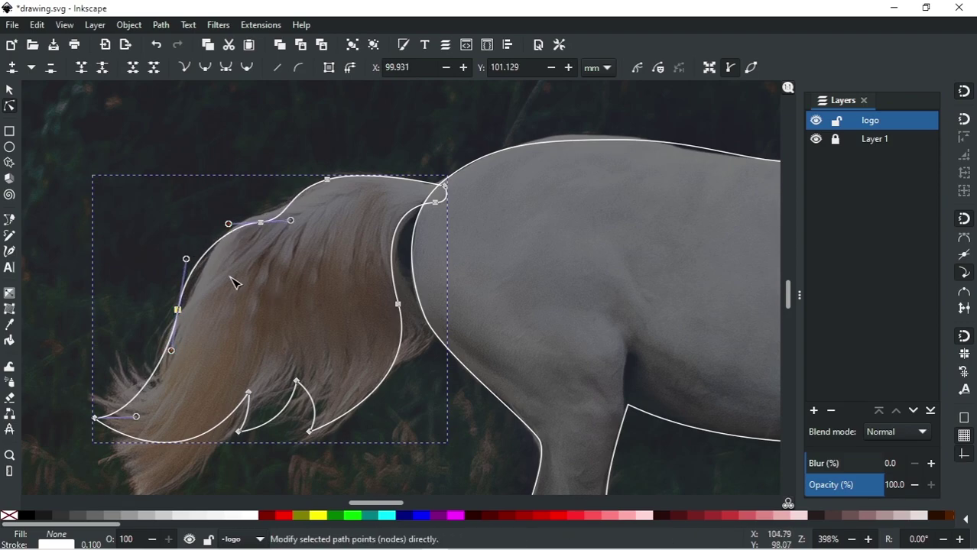
scroll(235, 283, "down", 2)
Zoom back toward the head and return to the Pen tool.
left_click(10, 91)
scroll(354, 164, "up", 1)
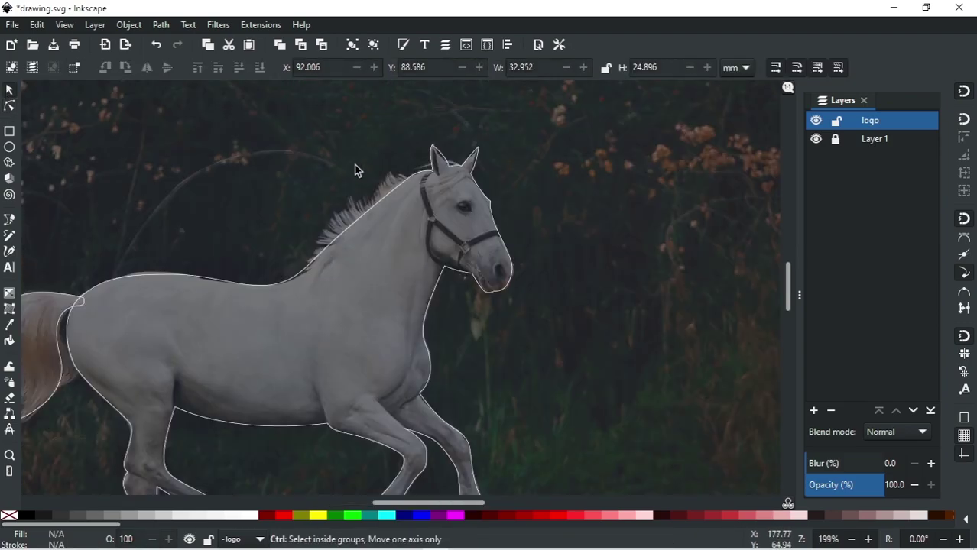
scroll(346, 187, "up", 1)
left_click(9, 220)
scroll(333, 185, "up", 2)
Draw a spiky mane path from the base of the ears down to the back.
scroll(443, 183, "down", 2)
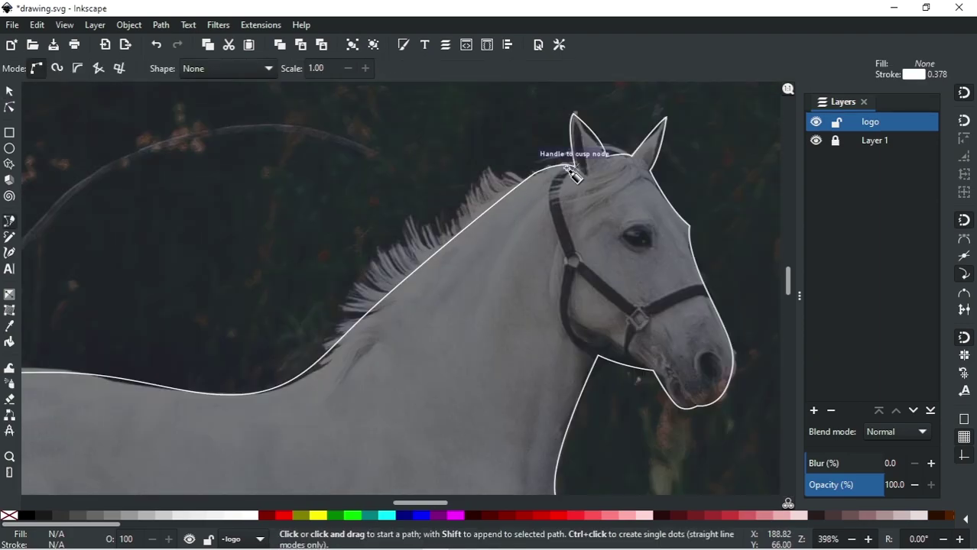
left_click(572, 164)
mouse_move(526, 149)
left_mouse_down()
mouse_move(421, 163)
mouse_move(468, 214)
left_mouse_up()
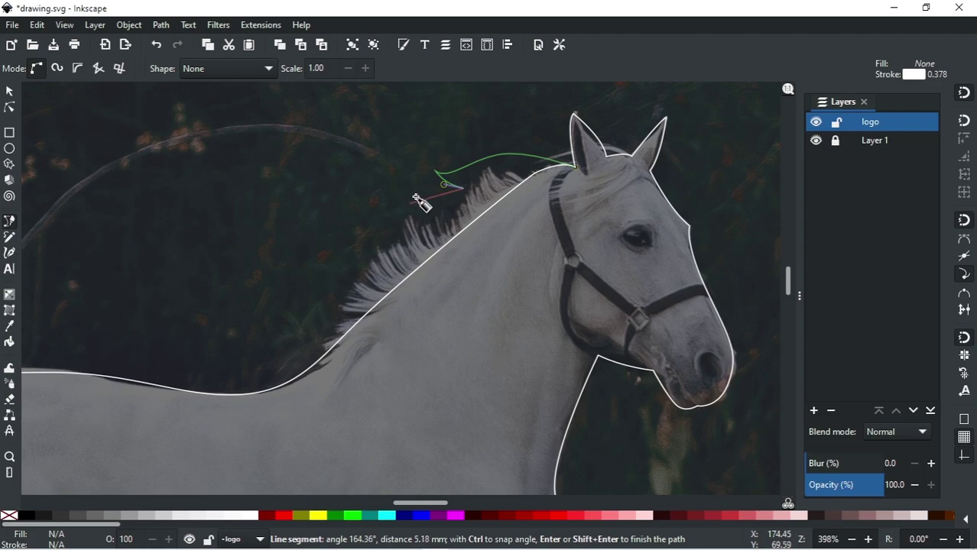
mouse_move(350, 218)
left_mouse_down()
mouse_move(337, 231)
mouse_move(396, 228)
left_mouse_up()
left_click_drag(303, 258, 294, 283)
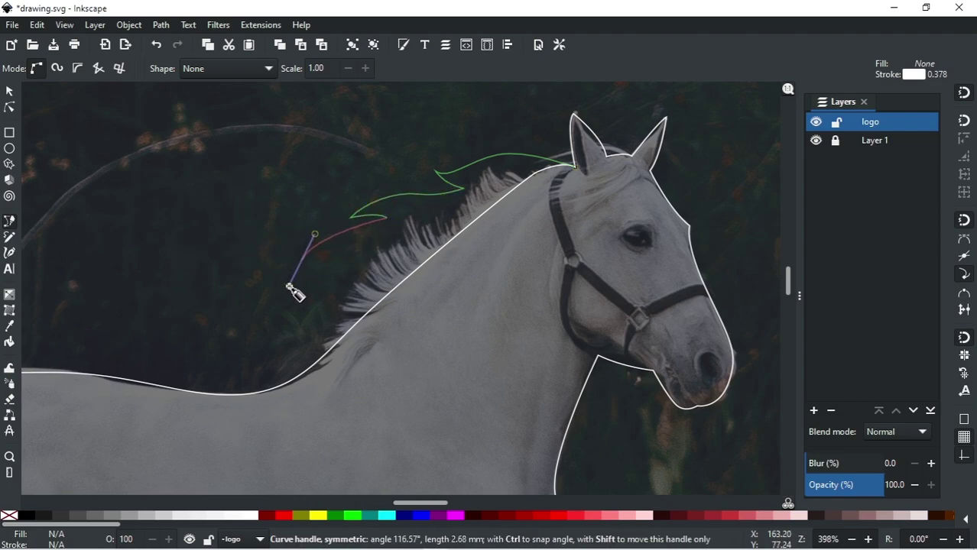
left_click_drag(332, 253, 347, 267)
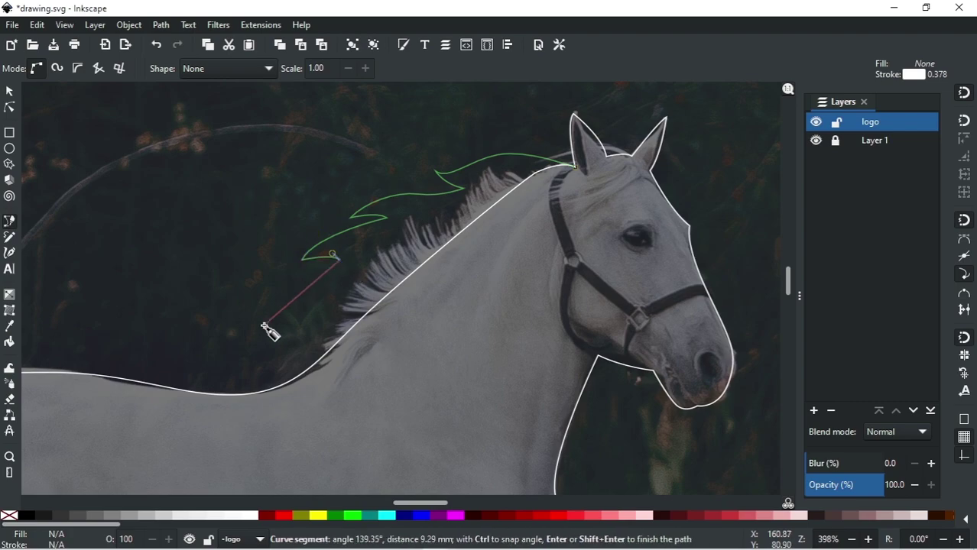
left_click_drag(281, 302, 272, 332)
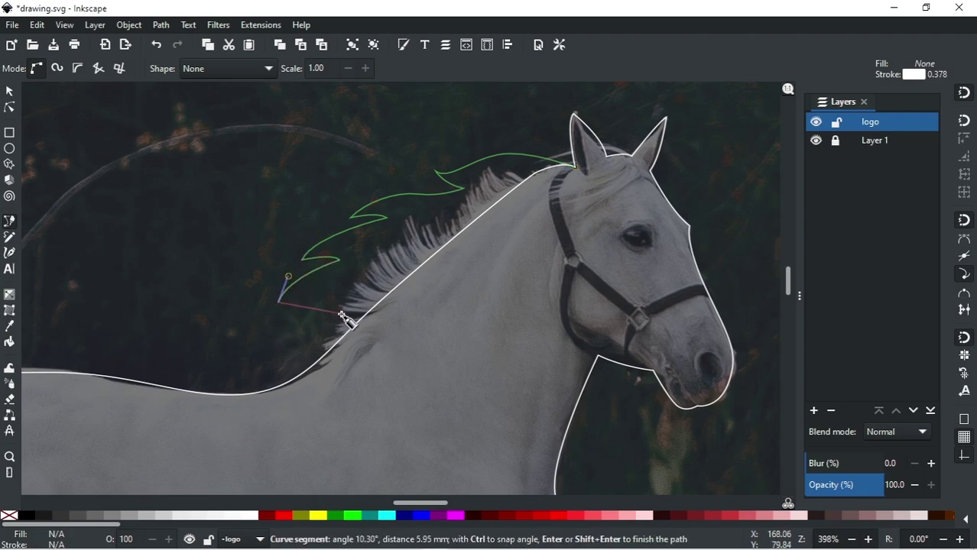
left_click_drag(303, 293, 318, 303)
left_click_drag(262, 389, 289, 435)
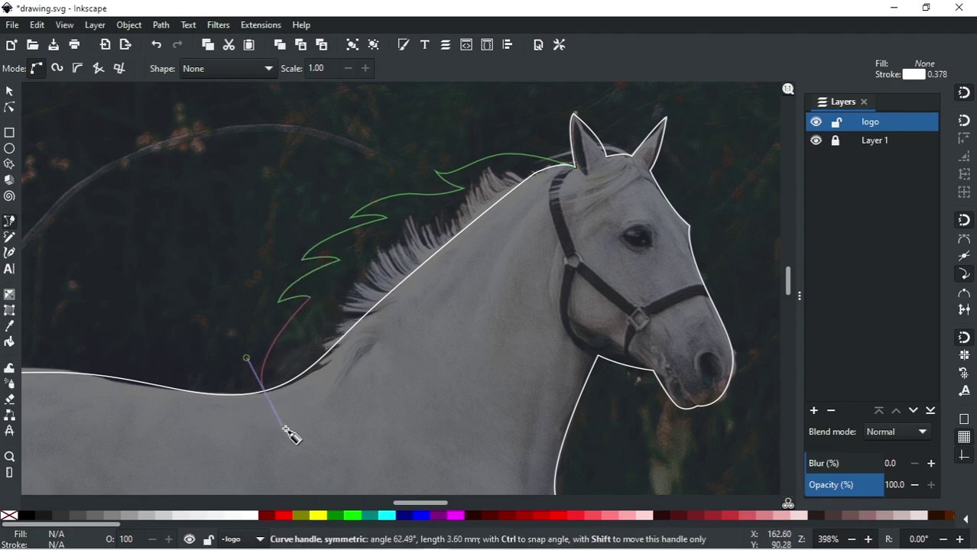
key("Return")
Adjust the two mane spike tips, then select the body, tail and mane outlines.
left_click(9, 107)
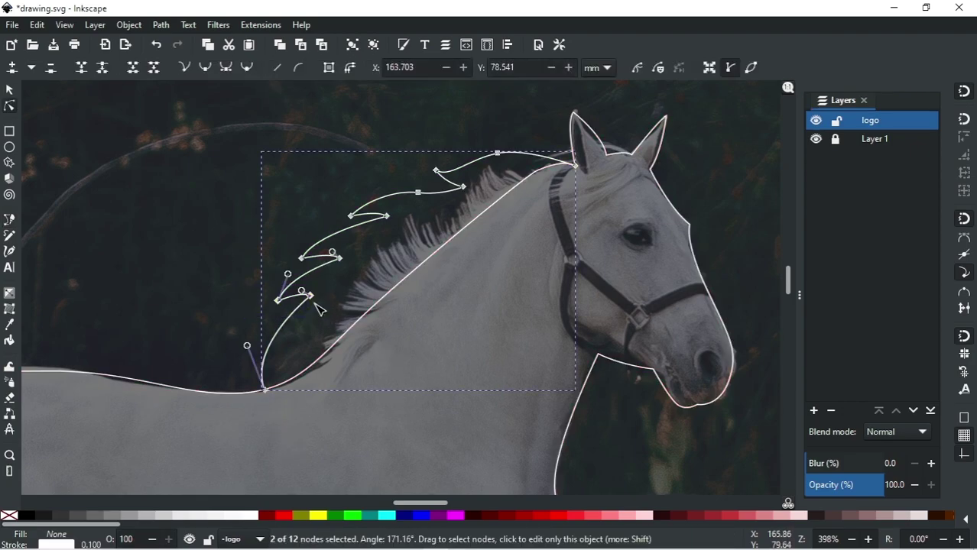
left_click_drag(277, 300, 269, 309)
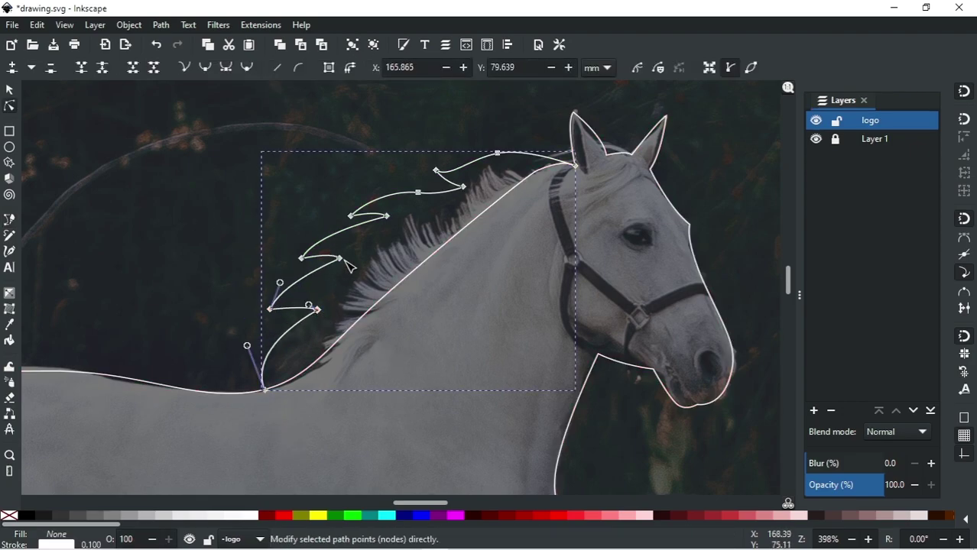
left_click(300, 259)
left_click_drag(351, 215, 352, 206)
key("s")
key("5")
left_click_drag(234, 168, 623, 404)
Zoom to the whole horse and reselect its three outlines.
key("3")
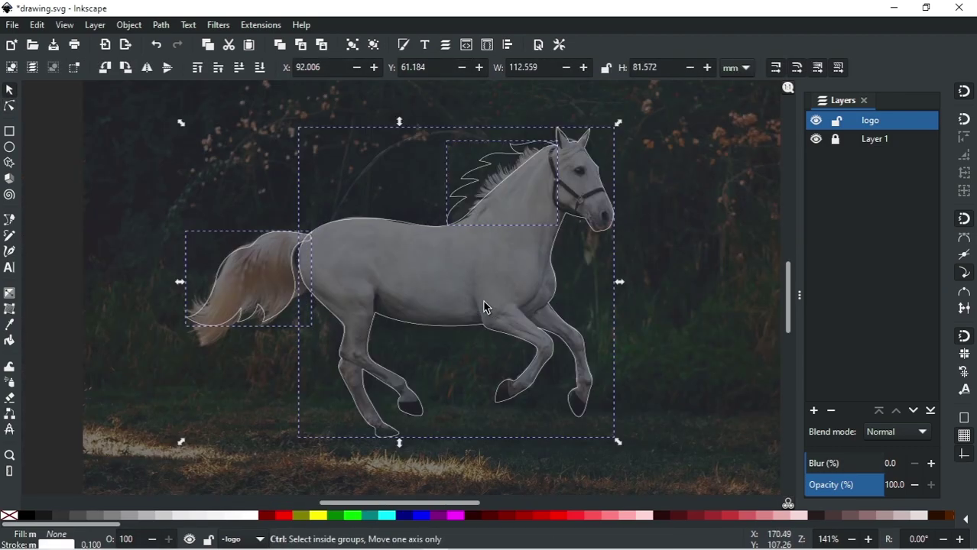
left_click(418, 182)
left_click(507, 162)
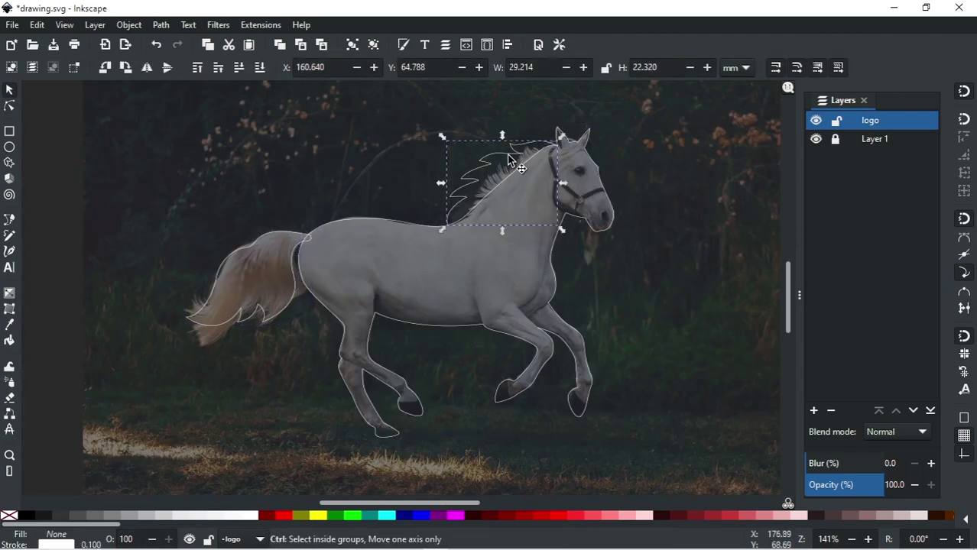
scroll(497, 191, "down", 2, "ctrl")
left_click_drag(224, 181, 575, 336)
left_click(160, 24)
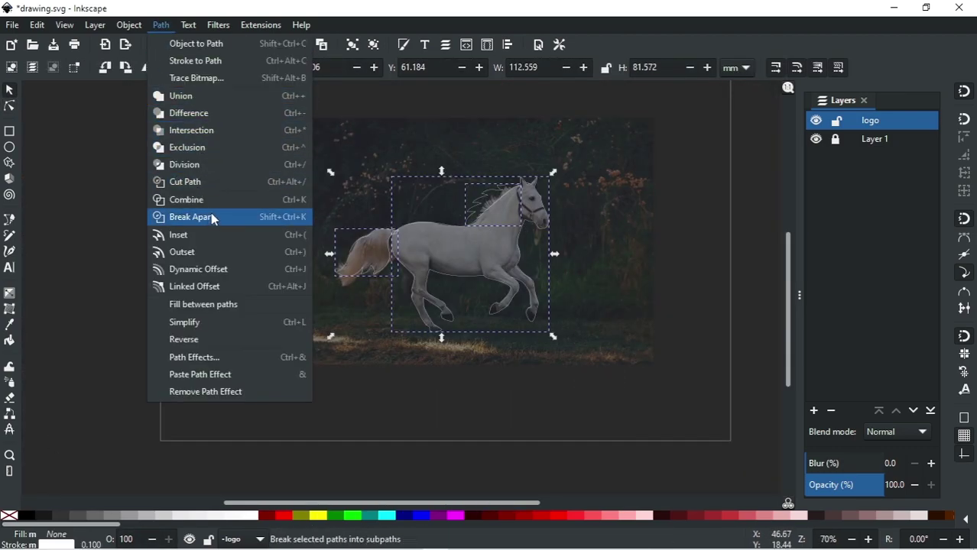
left_click(109, 225)
Draw a dark red rectangle over the horse and send it beneath the outlines.
key("r")
left_click(371, 241)
key("s")
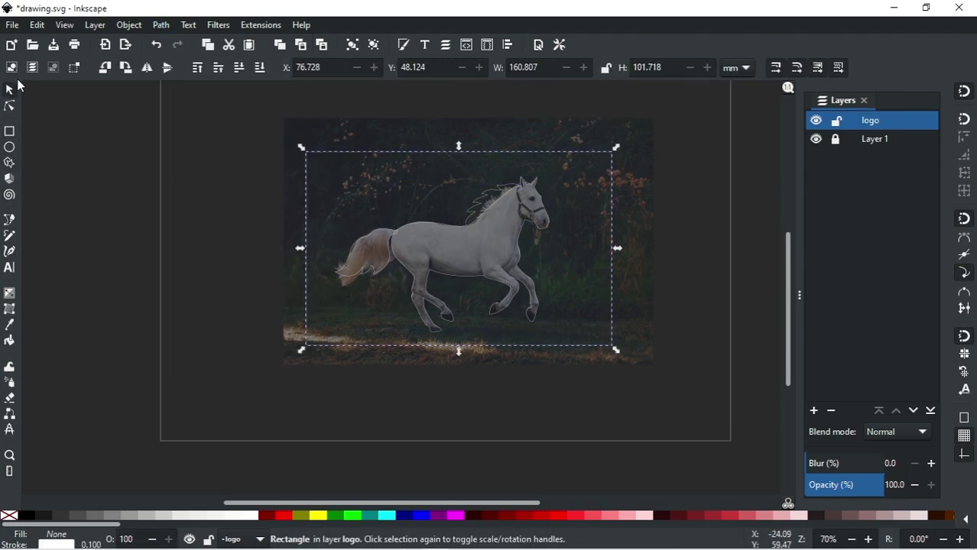
left_click(459, 516)
left_click(261, 70)
key("Escape")
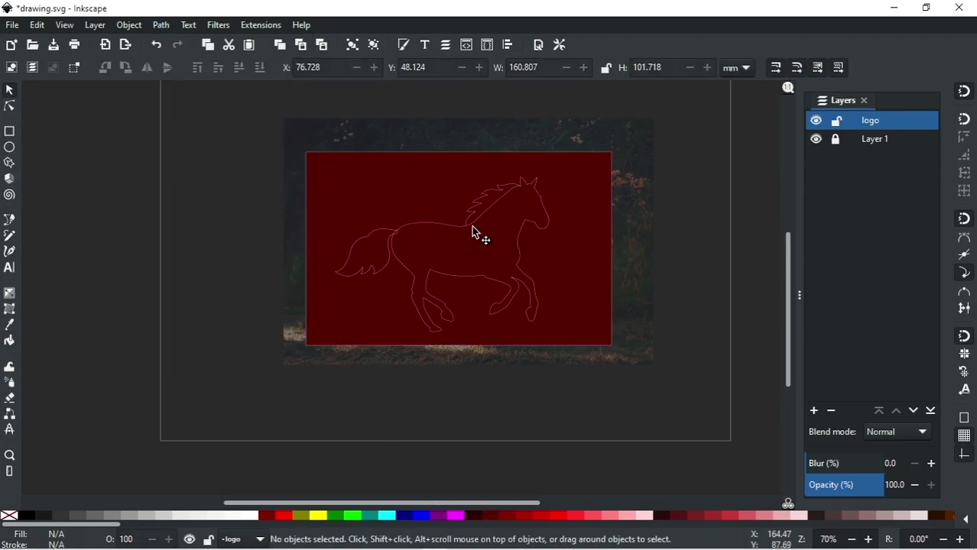
Divide the rectangle by the horse outlines and delete the outer piece.
key("ctrl+a")
left_click(160, 24)
left_click(191, 172)
left_click(359, 191)
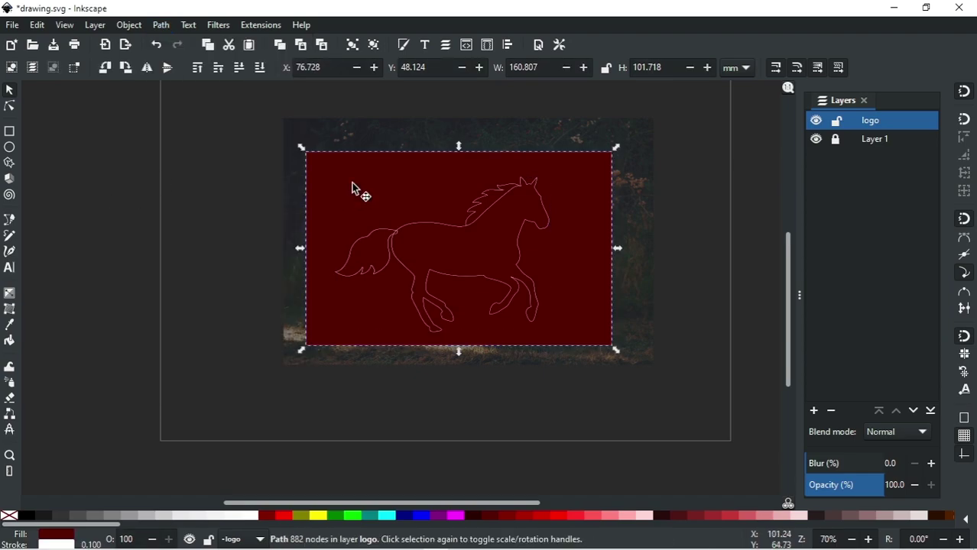
key("Delete")
Union the horse pieces into one shape and fill it black.
left_click_drag(131, 145, 593, 394)
left_click(160, 25)
left_click(178, 100)
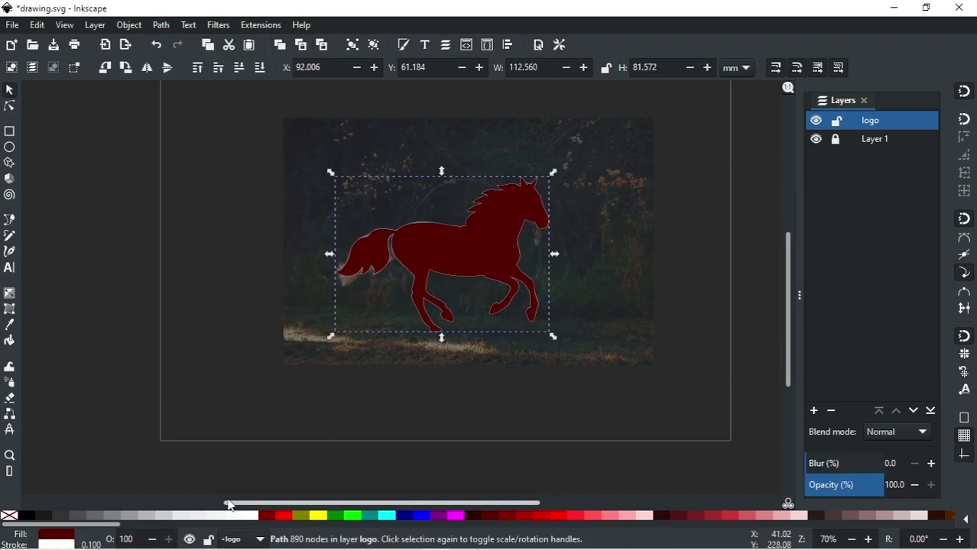
left_click(27, 516)
key("Escape")
scroll(465, 270, "up", 2)
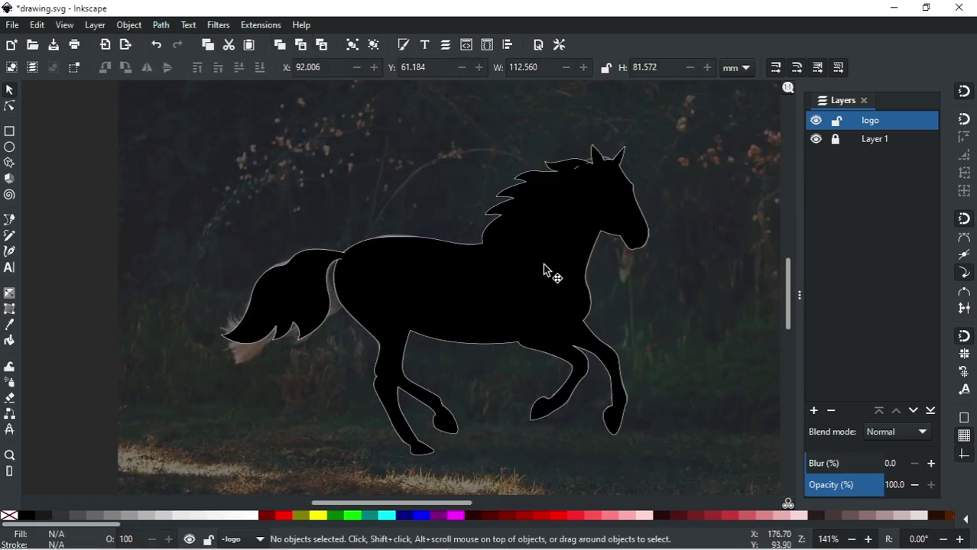
Fill the horse silhouette white and lower its opacity to 40% so the photo shows through.
left_click(529, 290)
left_click(251, 516)
type("91")
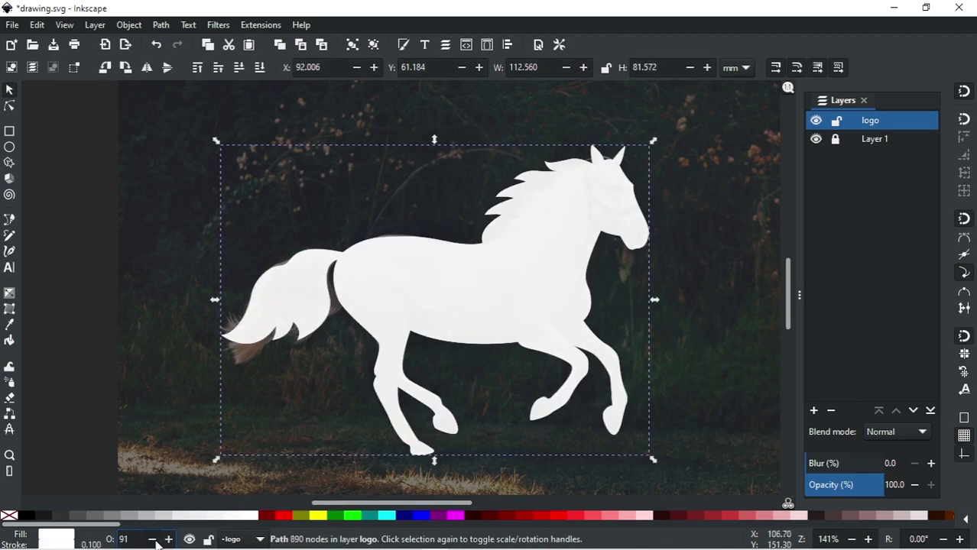
key("Return")
type("50")
key("Return")
key("BackSpace")
key("BackSpace")
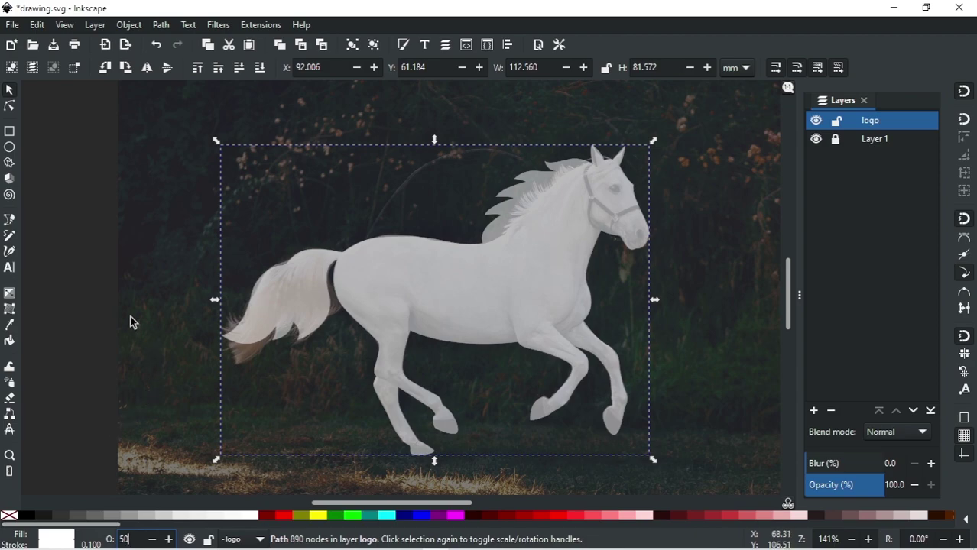
type("40")
key("Return")
left_click(111, 348)
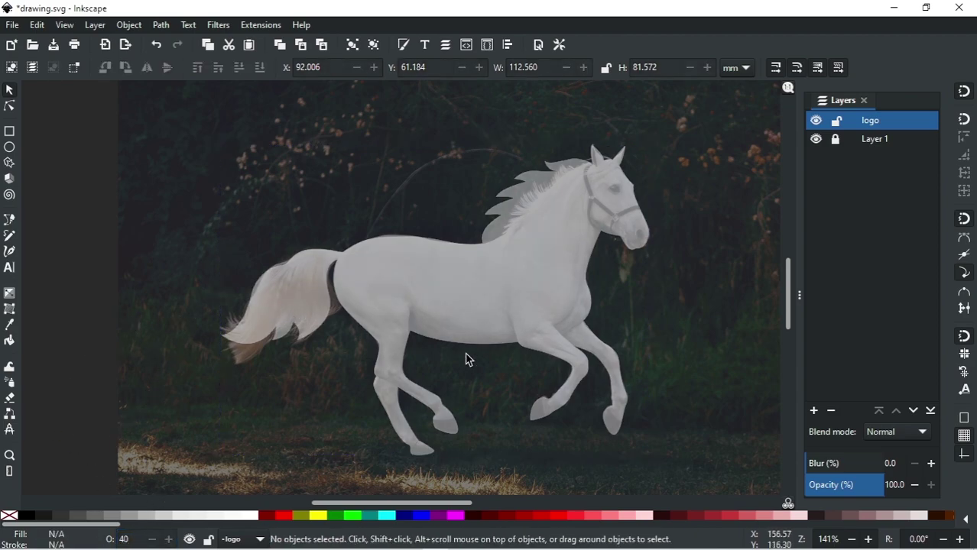
left_click(10, 221)
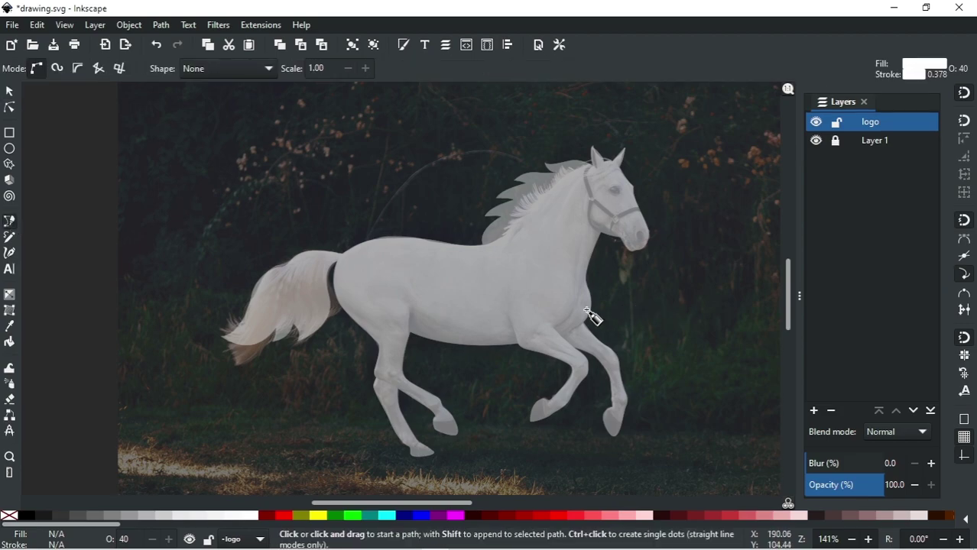
Draw a curved black chevron at the horse's shoulder at 100% opacity.
scroll(566, 325, "up", 1)
scroll(592, 396, "up", 1)
scroll(585, 392, "up", 2)
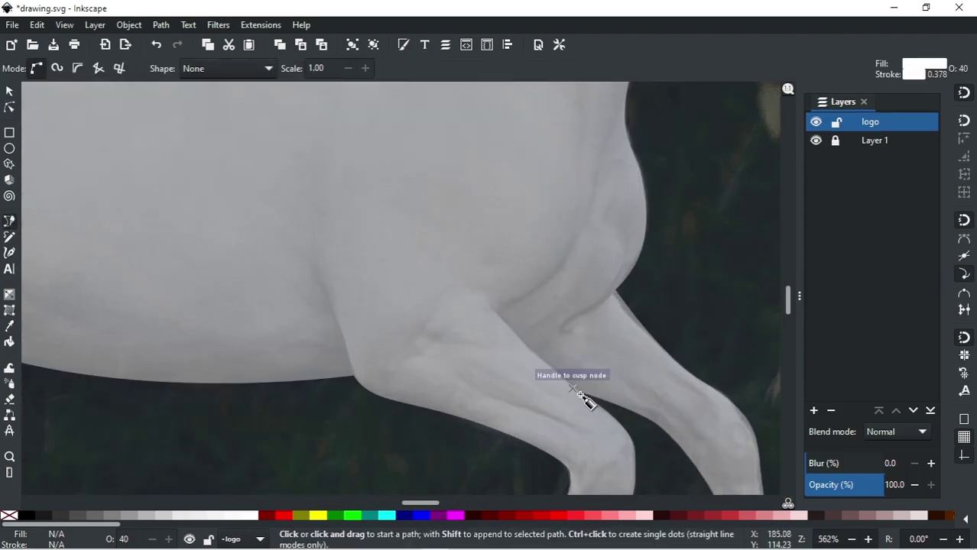
left_click(571, 387)
left_click(490, 315)
scroll(490, 315, "down", 1)
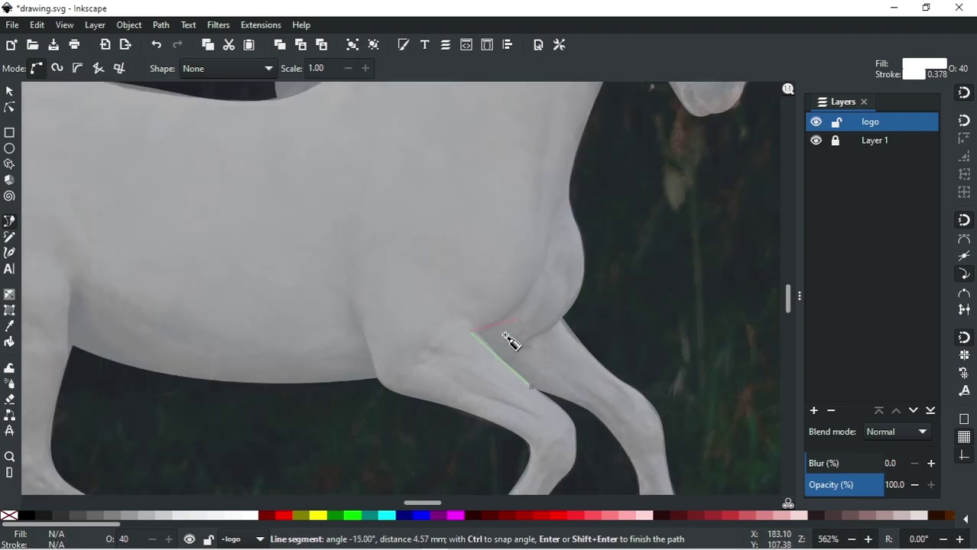
left_click_drag(539, 241, 548, 154)
left_click_drag(491, 348, 419, 389)
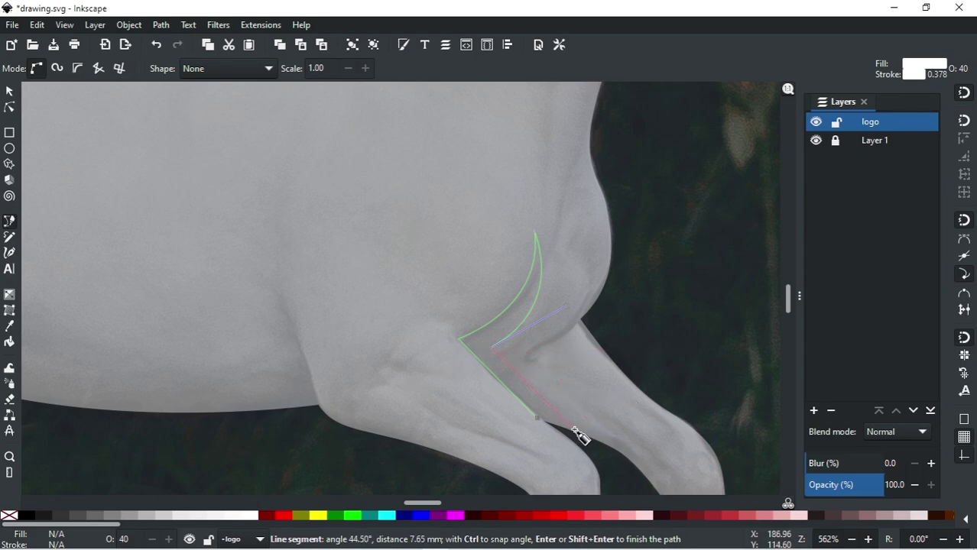
left_click_drag(537, 418, 502, 441)
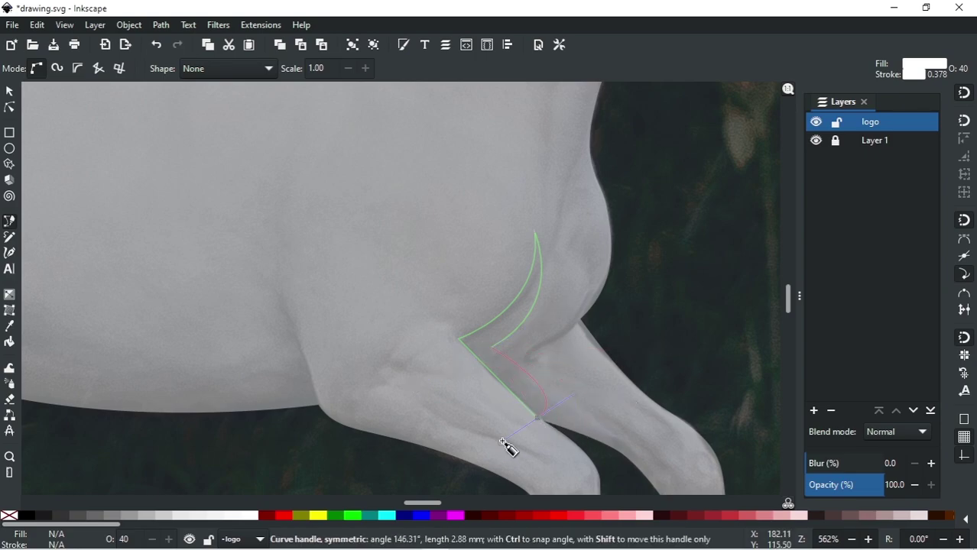
left_click(32, 518)
type("s")
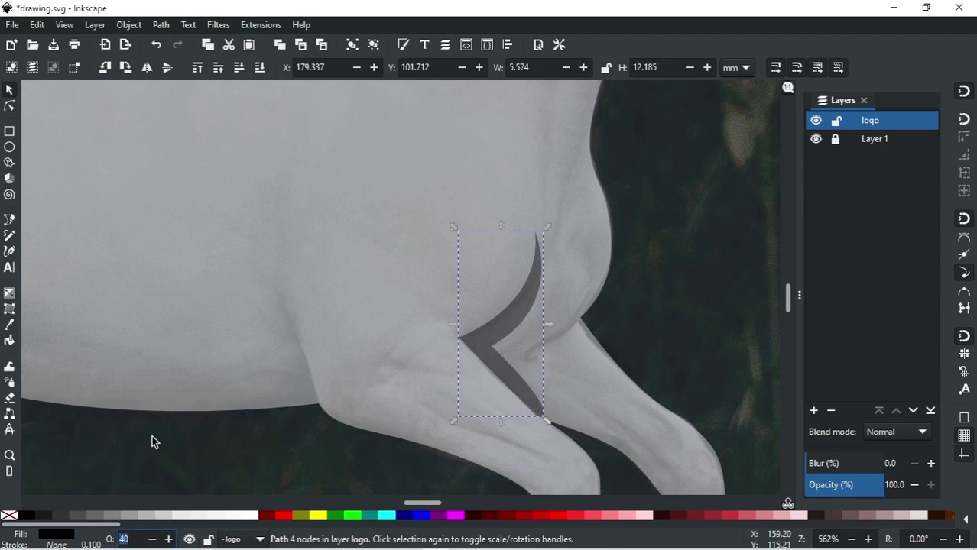
type("100")
key("Return")
scroll(487, 293, "down", 2)
key("Escape")
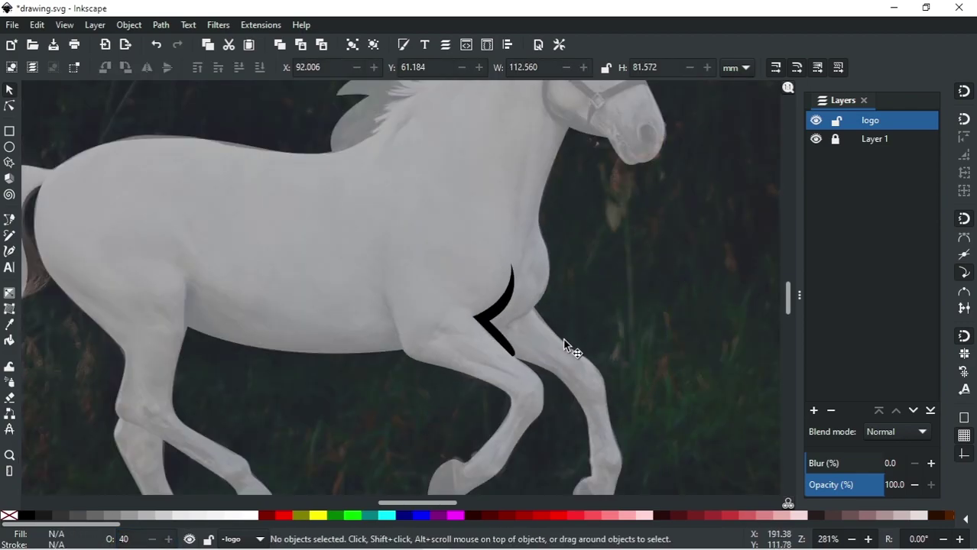
Add a thin slanted black wedge beside the shoulder chevron.
left_click(9, 222)
scroll(534, 375, "up", 2)
scroll(550, 276, "up", 2)
left_click(552, 275)
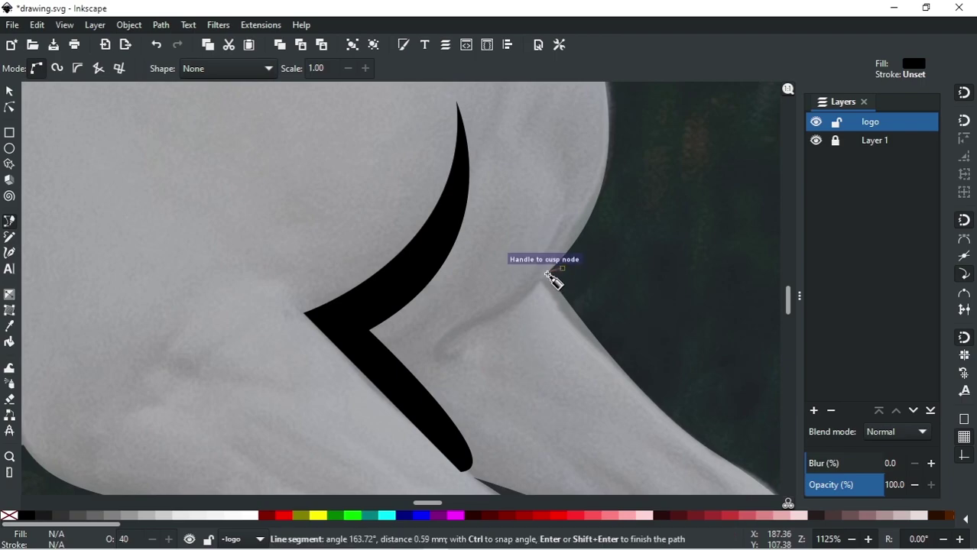
left_click(433, 349)
left_click(569, 277)
key("s")
scroll(450, 330, "down", 3)
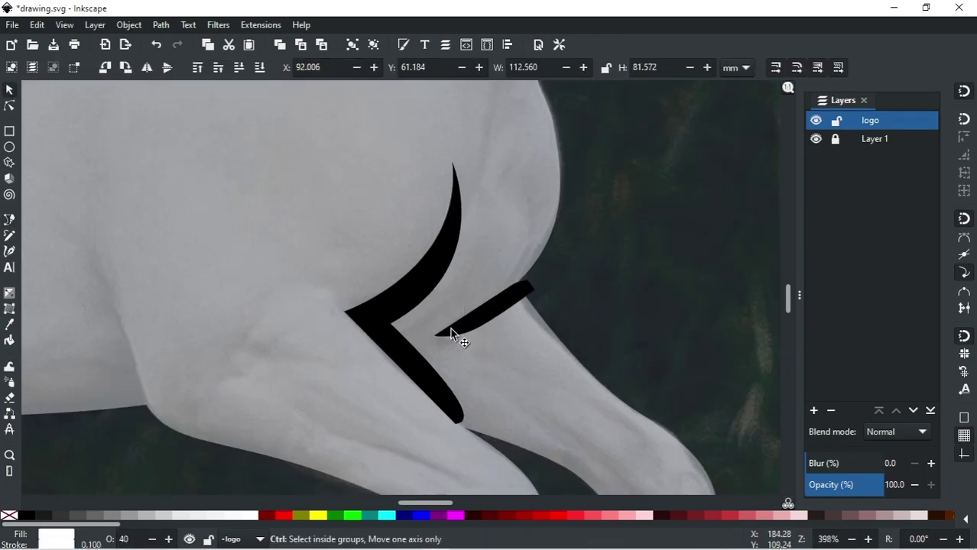
scroll(468, 315, "down", 3)
scroll(426, 382, "up", 1)
Trace a closed black eye shape on the horse's head.
scroll(434, 389, "down", 2)
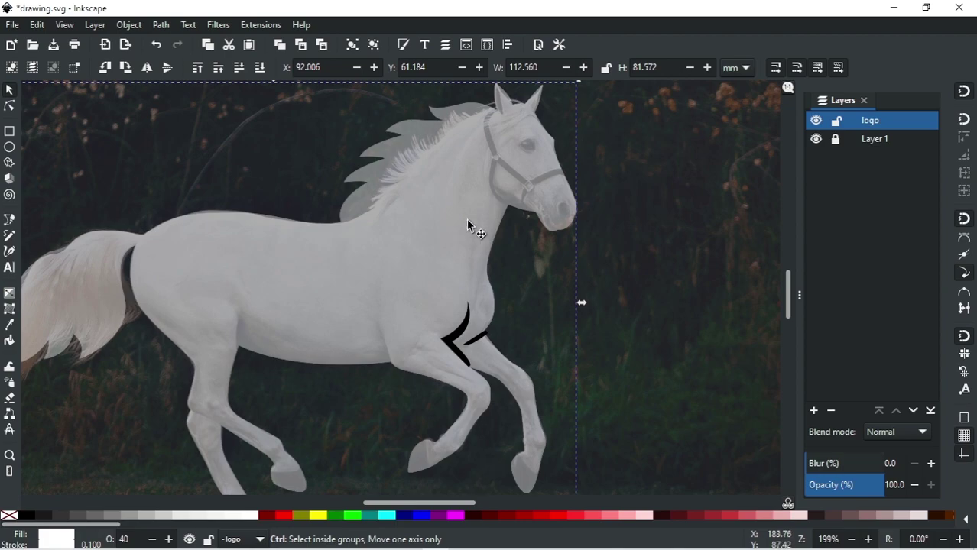
scroll(536, 138, "up", 5)
scroll(529, 157, "down", 1)
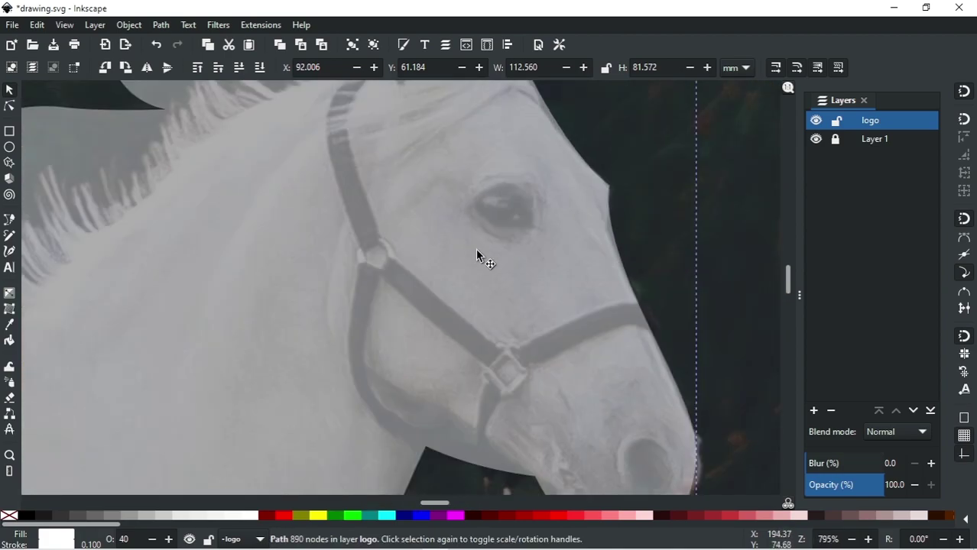
left_click(9, 220)
scroll(543, 210, "up", 1)
scroll(483, 214, "up", 1)
scroll(399, 266, "up", 2)
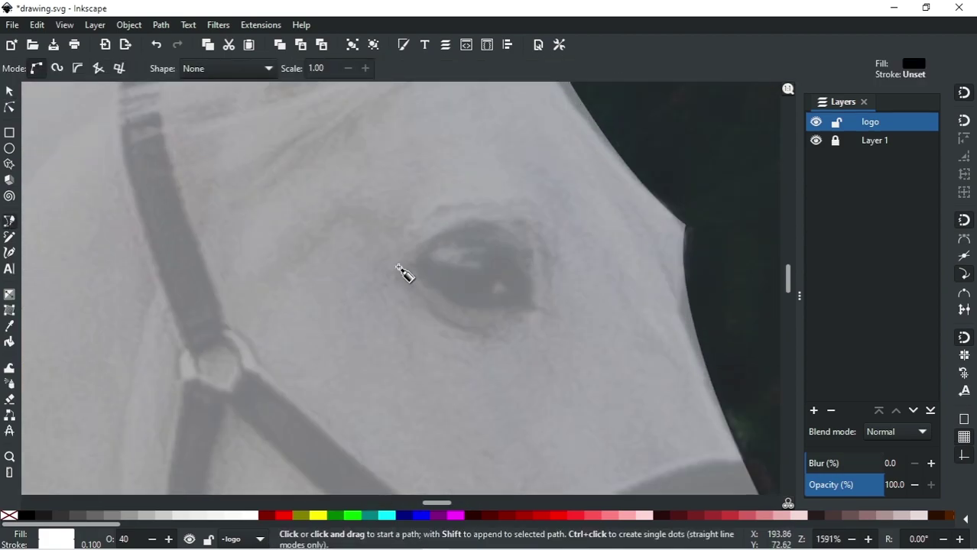
left_click(398, 267)
left_click_drag(491, 227, 556, 237)
left_click(537, 310)
left_click(399, 267)
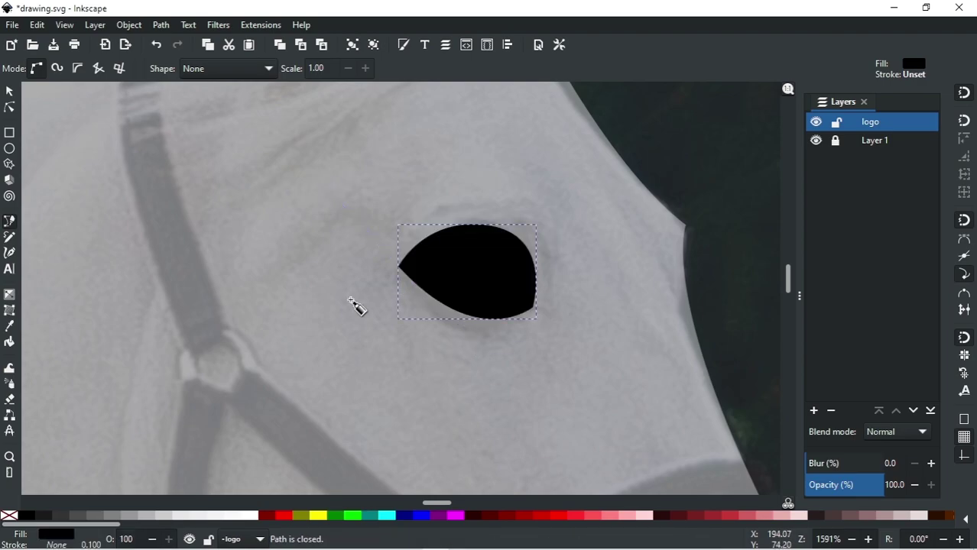
scroll(520, 248, "down", 2)
key("s")
key("Escape")
Trace a black nostril shape on the muzzle, then fit the whole horse in view.
scroll(622, 358, "down", 2)
scroll(599, 407, "up", 1)
scroll(550, 348, "up", 1)
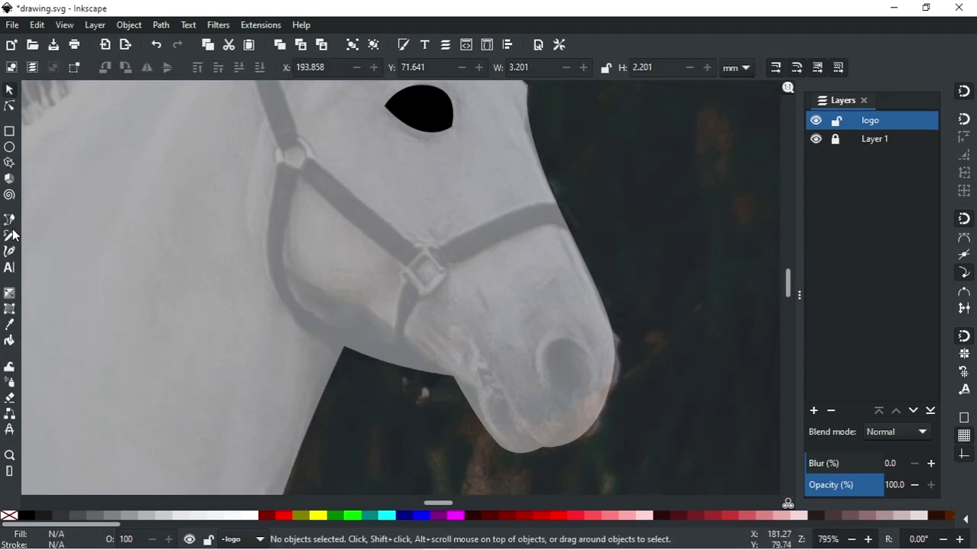
key("b")
left_click(551, 339)
left_click_drag(577, 406, 581, 417)
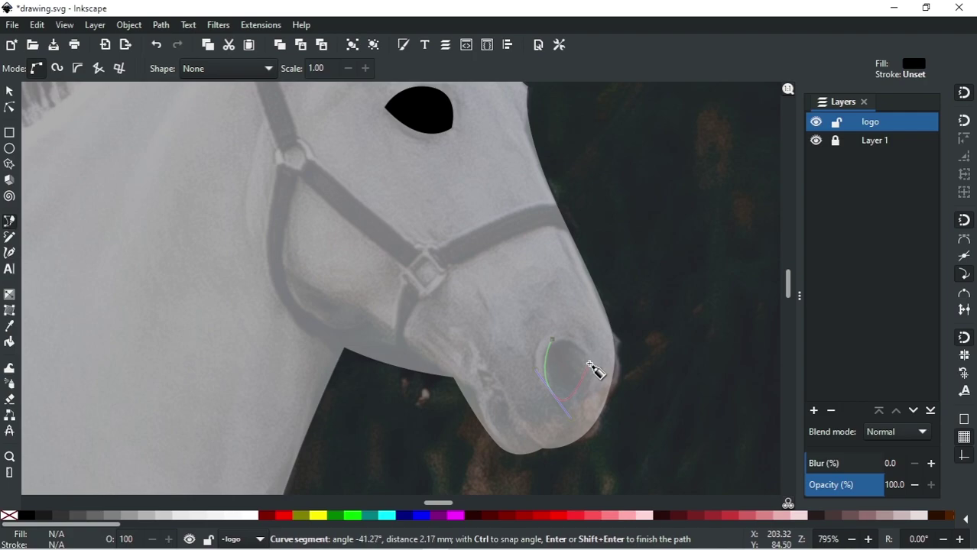
mouse_move(591, 360)
left_mouse_down()
mouse_move(585, 336)
mouse_move(542, 349)
left_mouse_up()
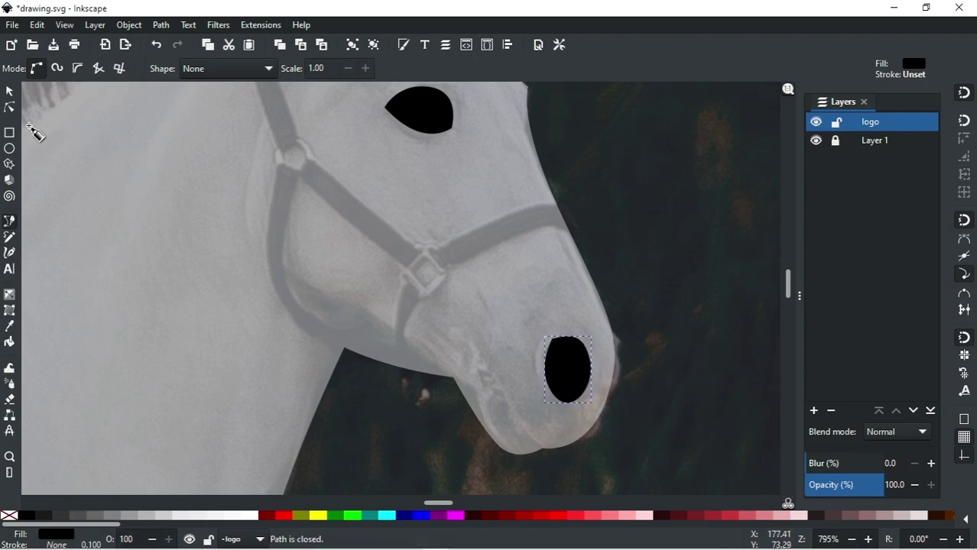
key("s")
key("3")
left_click(572, 294)
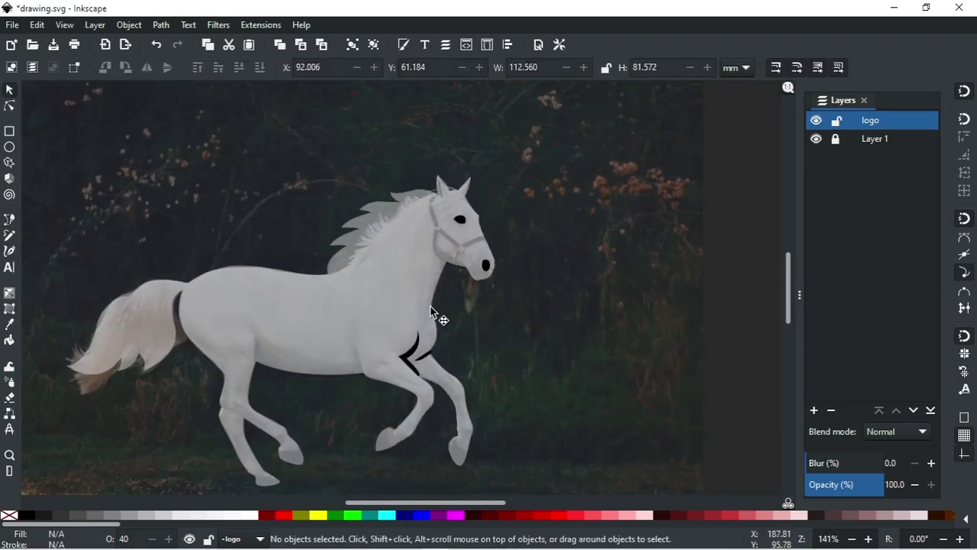
Draw two black wedge marks: behind the front leg and where the hind leg meets the belly.
scroll(335, 371, "up", 2, "ctrl")
scroll(335, 371, "up", 1, "ctrl")
scroll(312, 355, "up", 1, "ctrl")
key("b")
left_click(347, 251)
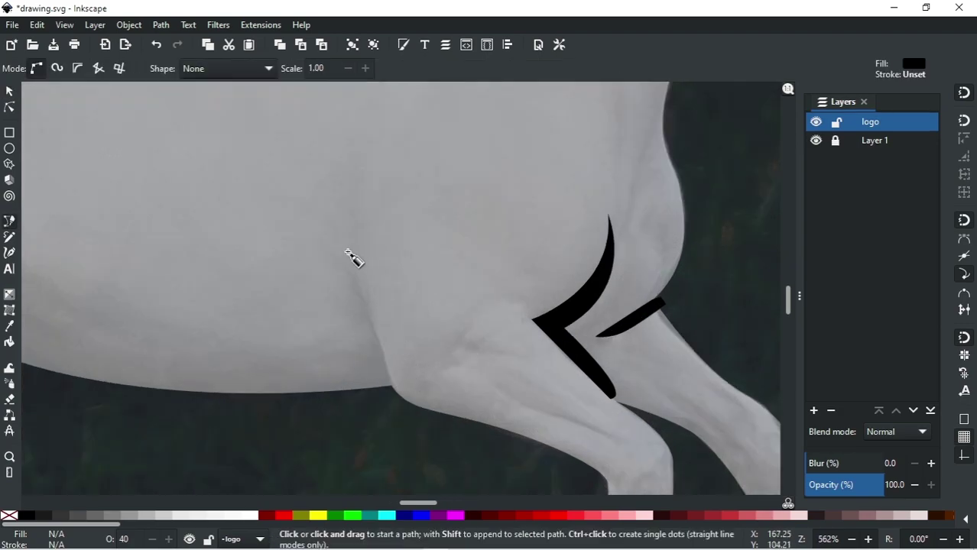
left_click(391, 387)
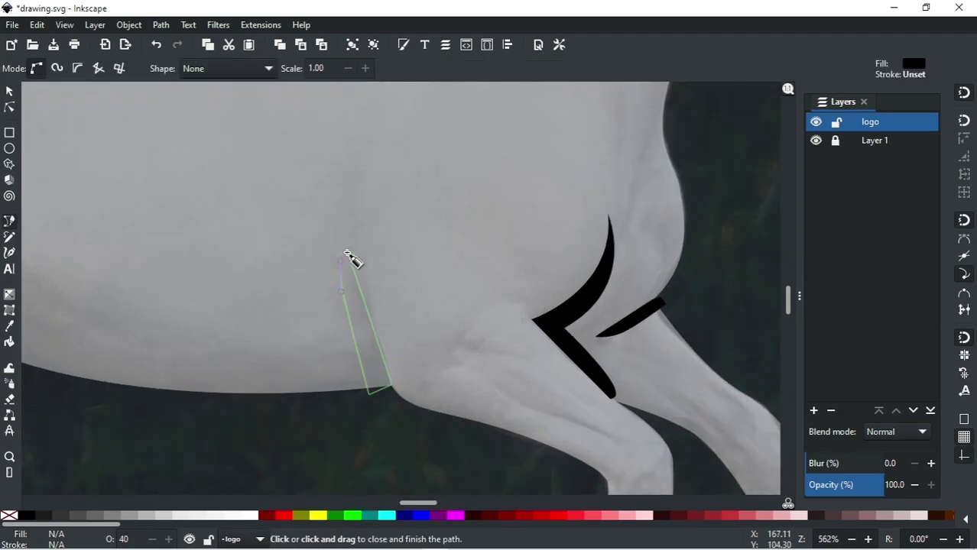
left_click(346, 254)
scroll(535, 301, "down", 1, "ctrl")
scroll(214, 305, "down", 1, "ctrl")
scroll(456, 323, "up", 1, "ctrl")
scroll(353, 355, "up", 2, "ctrl")
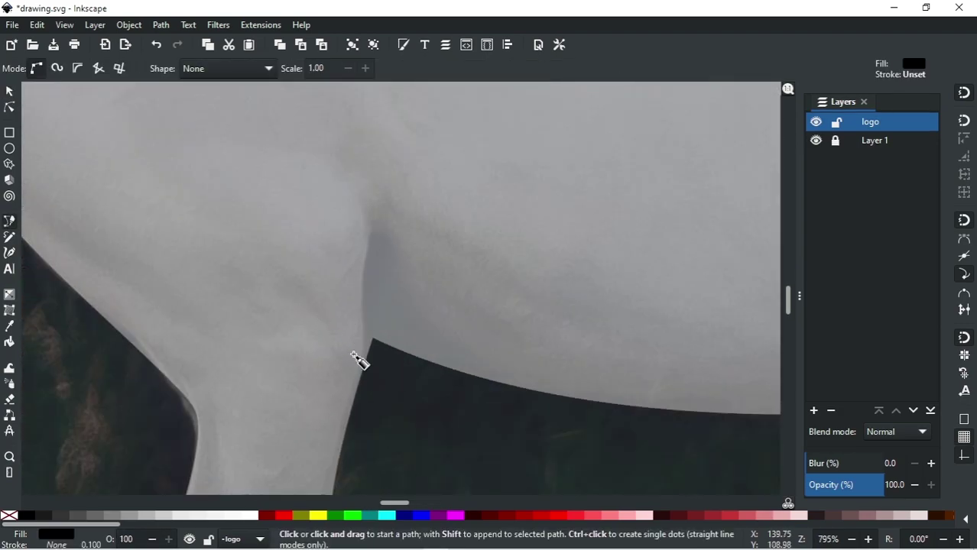
left_click(359, 390)
left_click(372, 339)
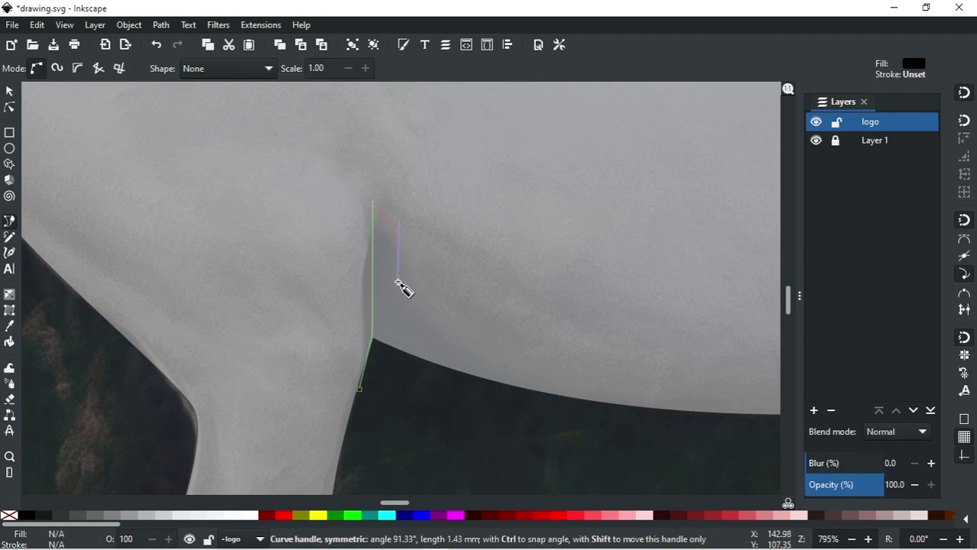
left_click(359, 389)
Draw a long curved black mark along the lower belly.
scroll(379, 392, "down", 1, "ctrl")
scroll(388, 289, "down", 2, "ctrl")
scroll(443, 377, "up", 1, "ctrl")
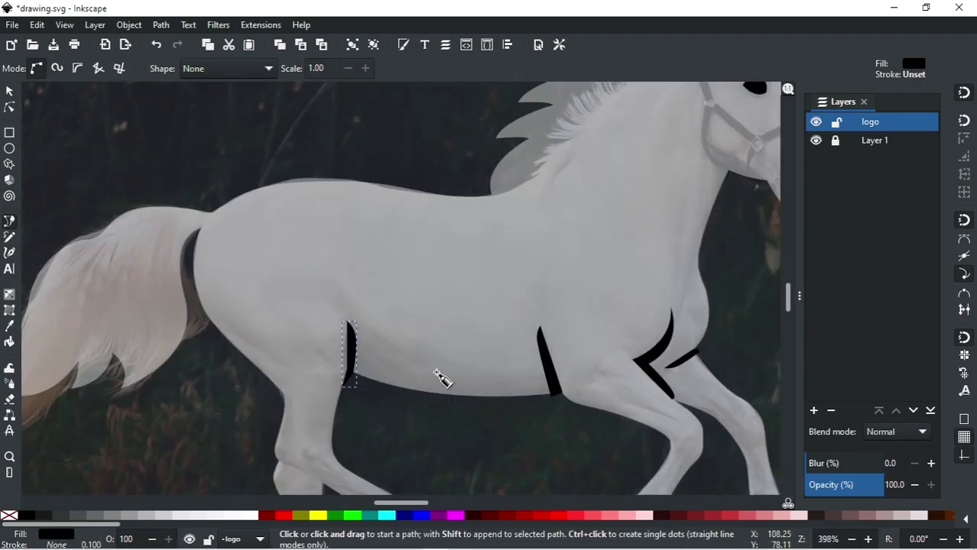
scroll(386, 381, "up", 1, "ctrl")
left_click(338, 360)
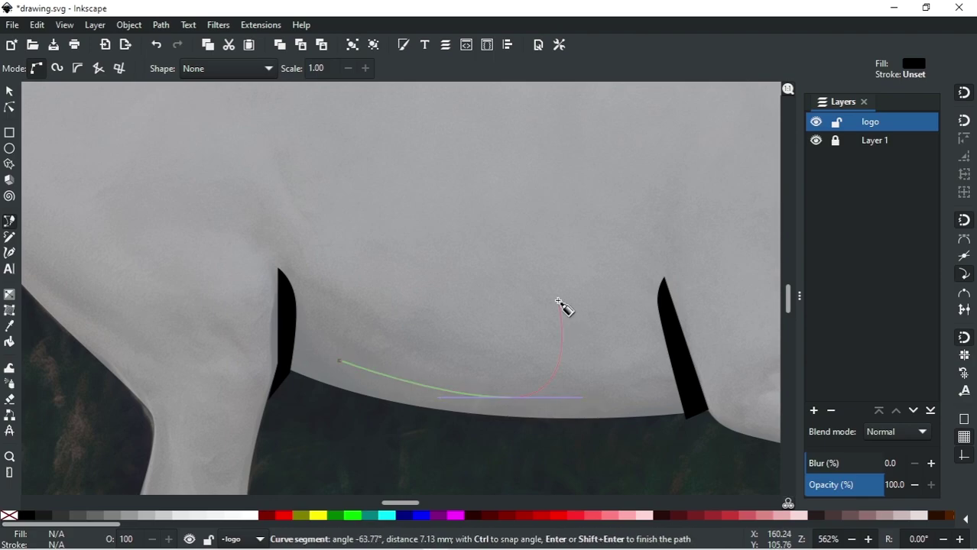
left_click_drag(349, 341, 334, 337)
left_click_drag(351, 376, 351, 376)
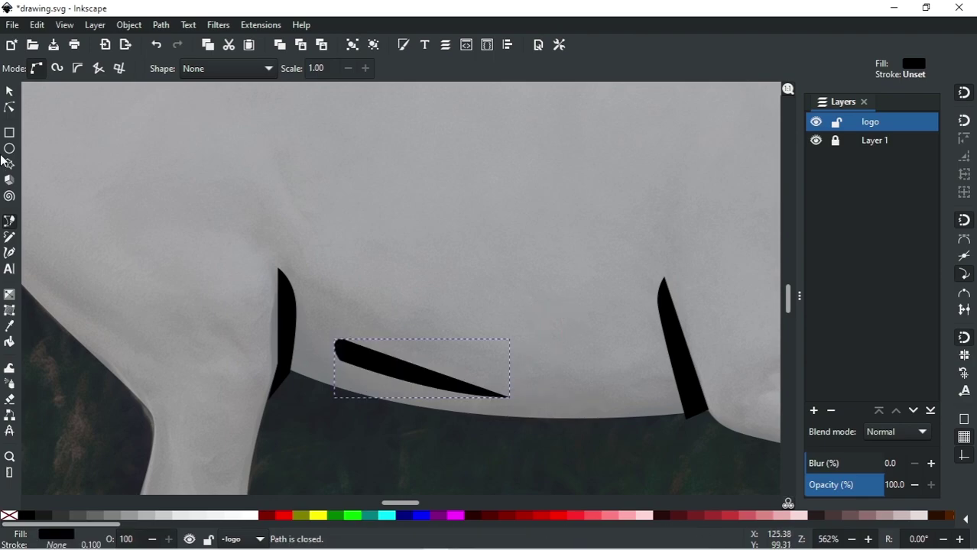
key("s")
scroll(454, 324, "down", 3, "ctrl")
key("Escape")
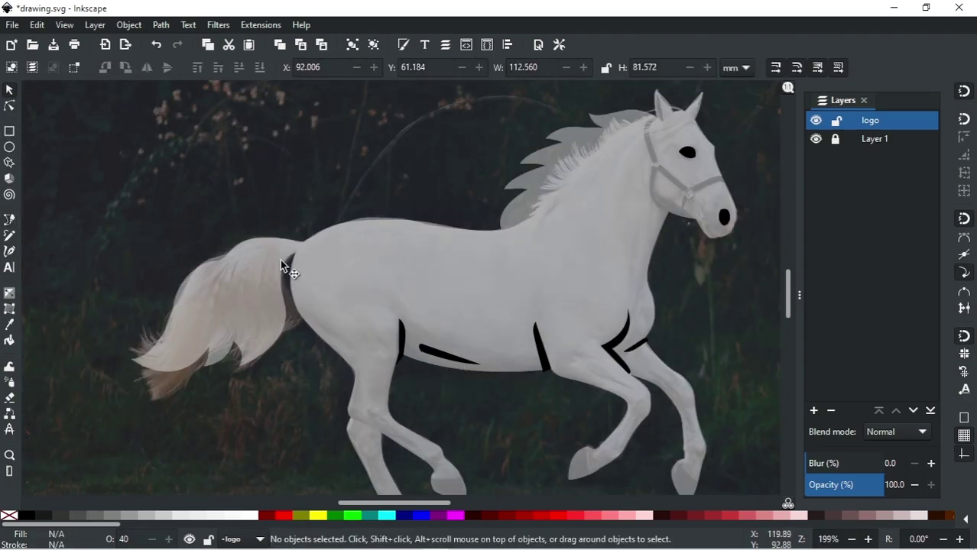
Trace a thin curved black stroke along the underside of the muzzle.
left_click(10, 220)
scroll(437, 312, "down", 1, "ctrl")
scroll(693, 221, "up", 1, "ctrl")
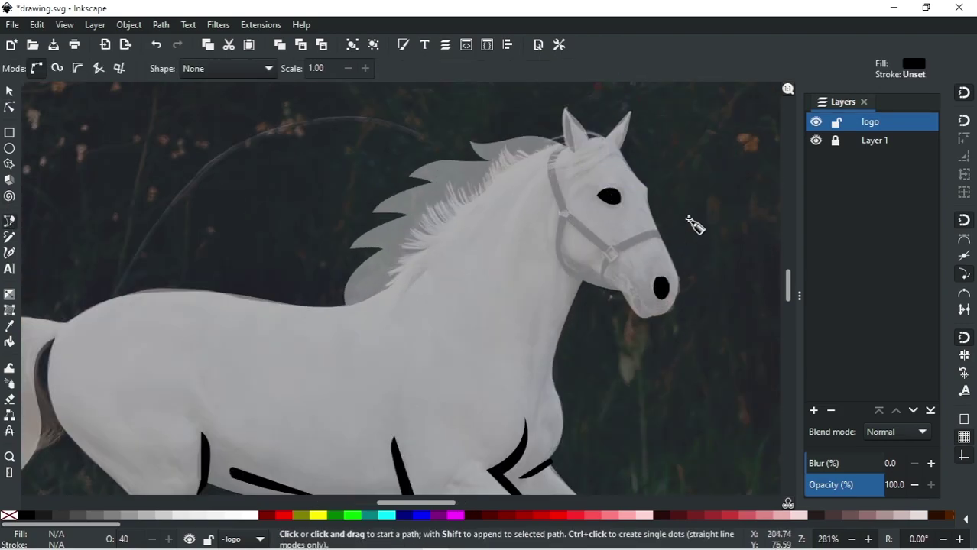
scroll(663, 260, "up", 4, "ctrl")
scroll(600, 434, "up", 1, "ctrl")
left_click(640, 441)
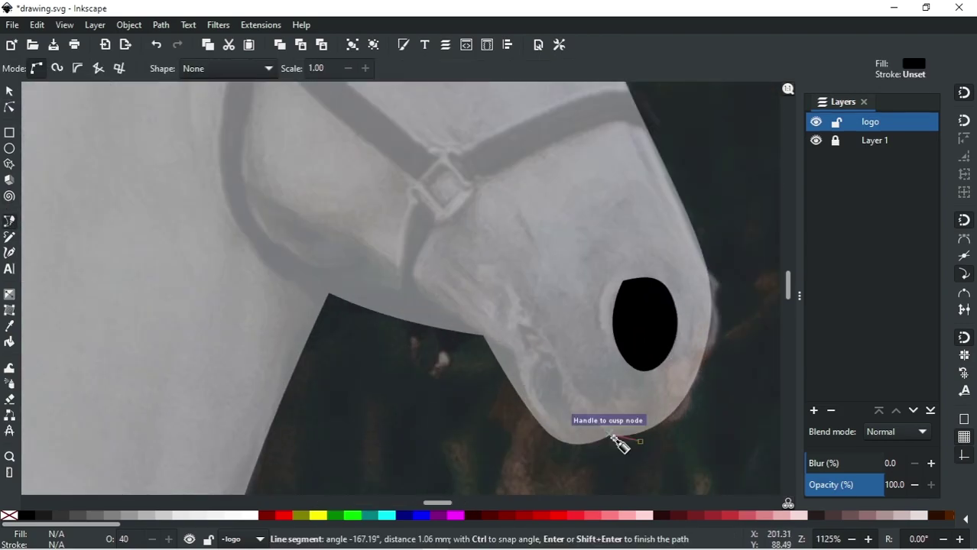
mouse_move(537, 349)
left_mouse_down()
mouse_move(613, 449)
mouse_move(599, 443)
left_mouse_up()
left_click(611, 447)
scroll(627, 452, "up", 2, "ctrl")
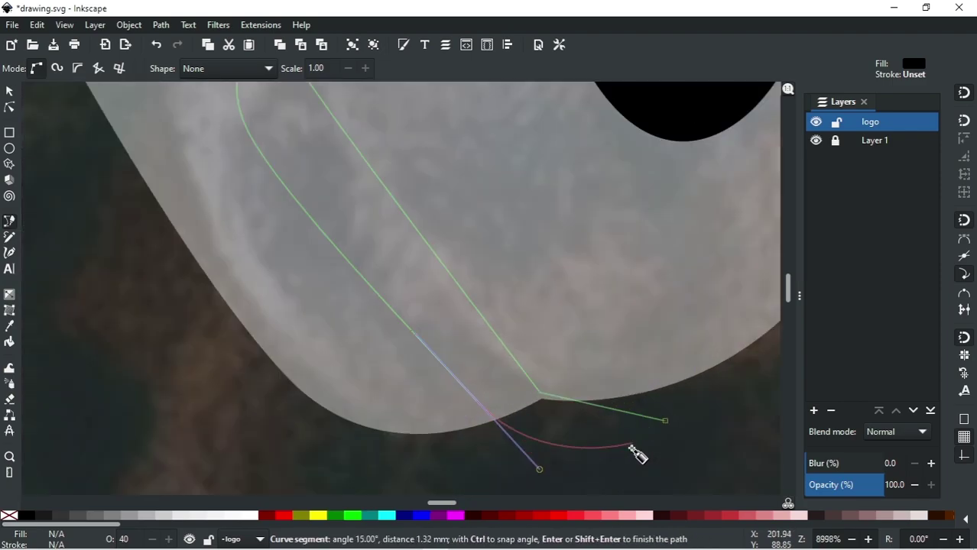
left_click(553, 402)
scroll(562, 405, "down", 6, "ctrl")
scroll(578, 383, "up", 1, "ctrl")
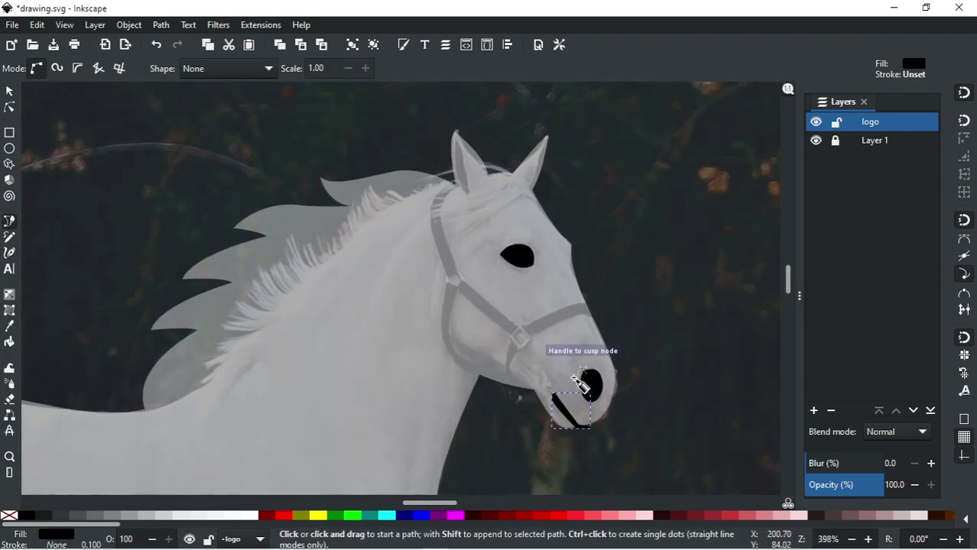
scroll(604, 359, "up", 1, "ctrl")
key("s")
key("Escape")
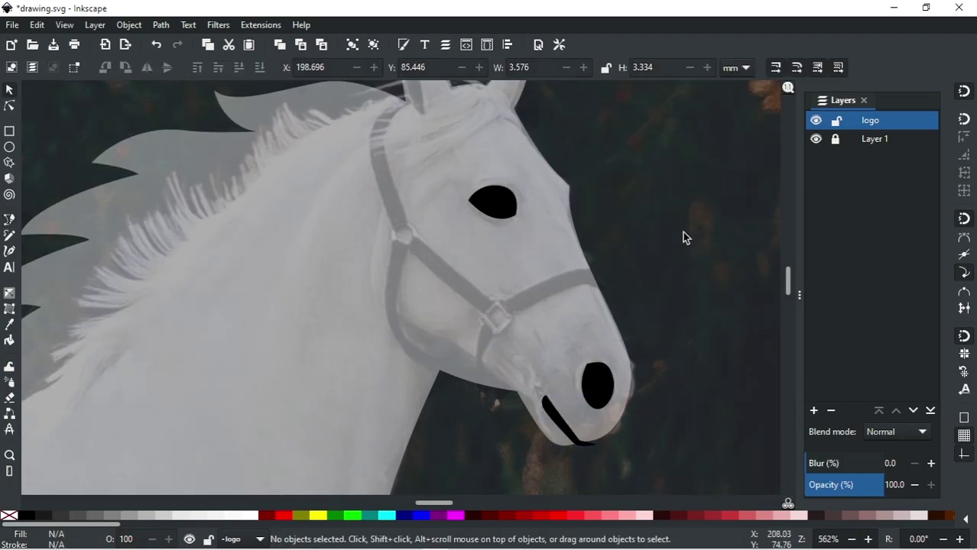
Draw a curved black stroke down the face front, undoing an accidental black fill on the horse.
scroll(603, 225, "up", 1, "ctrl")
key("b")
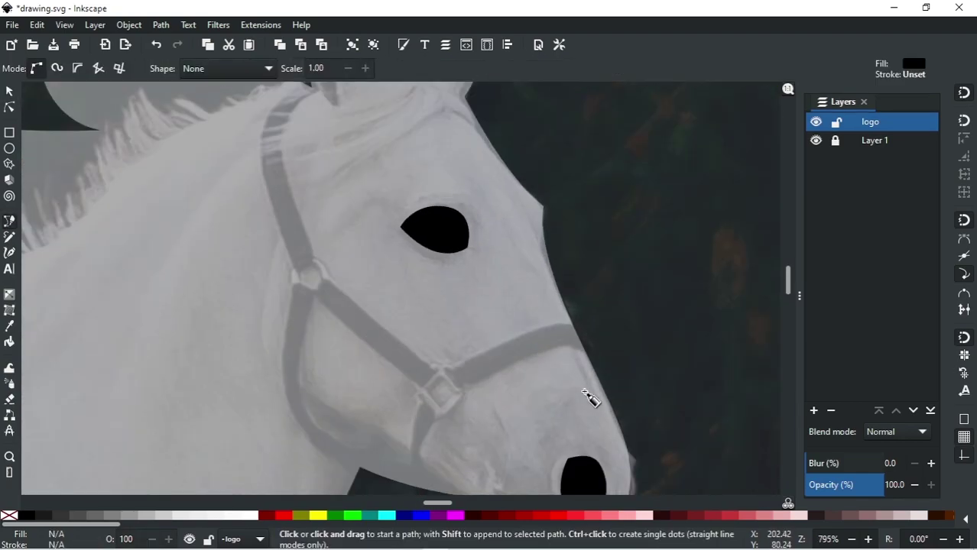
left_click_drag(520, 259, 538, 260)
left_click_drag(549, 356, 560, 370)
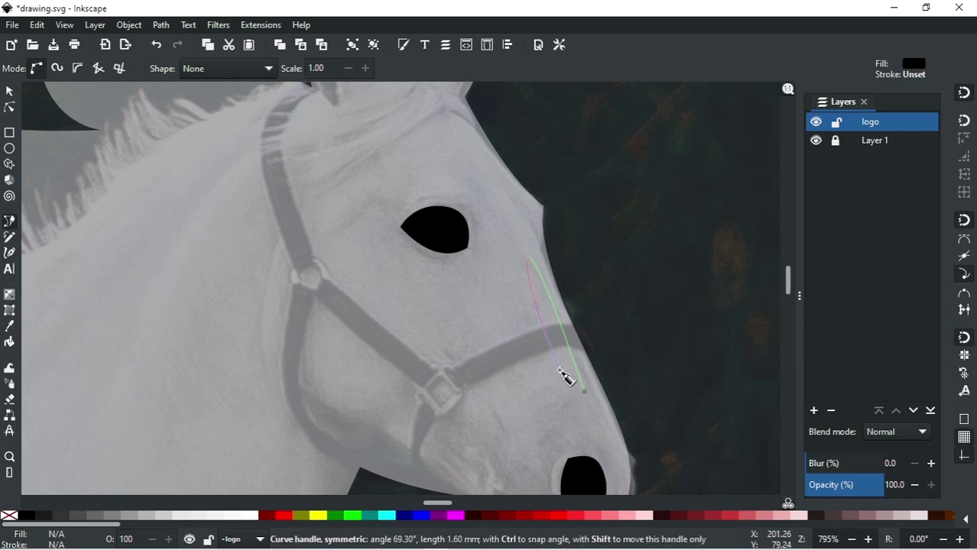
left_click(585, 394)
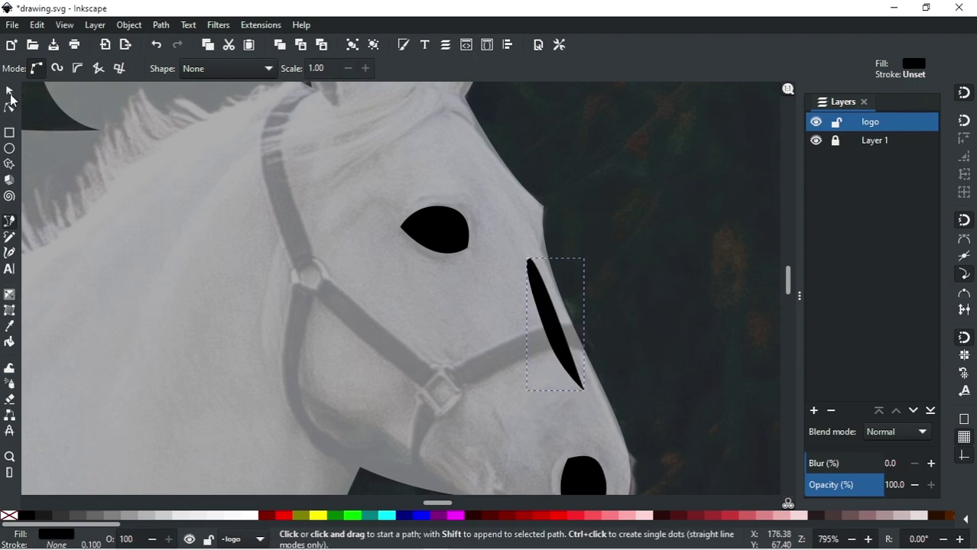
key("s")
scroll(611, 306, "down", 3, "ctrl")
scroll(544, 312, "down", 2, "ctrl")
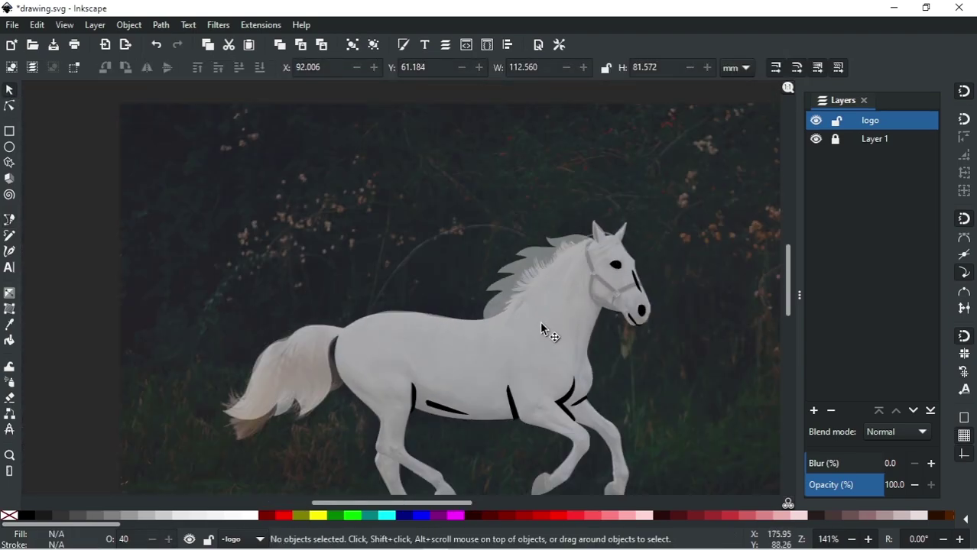
left_click(534, 327)
left_click(30, 517)
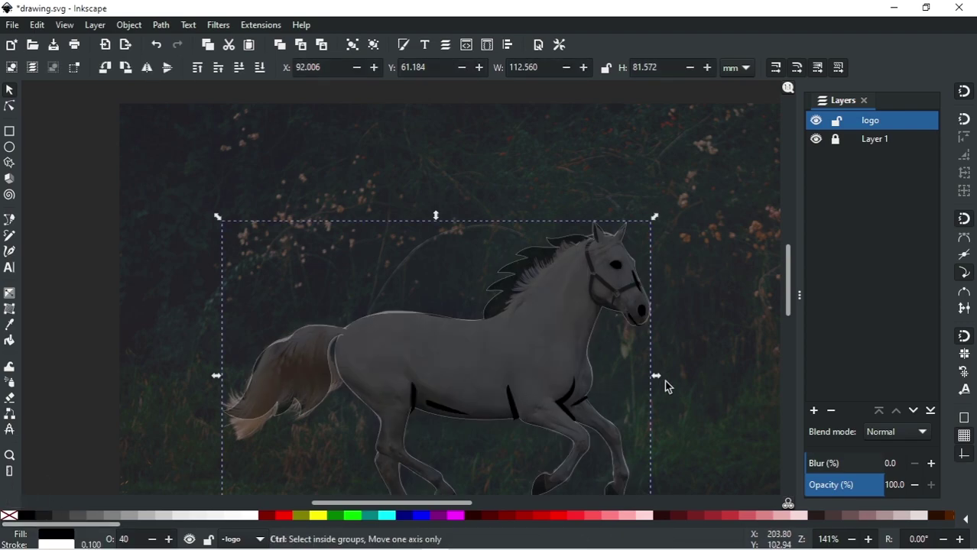
key("ctrl+z")
Draw a curved black stroke down the front of the neck and chest.
key("b")
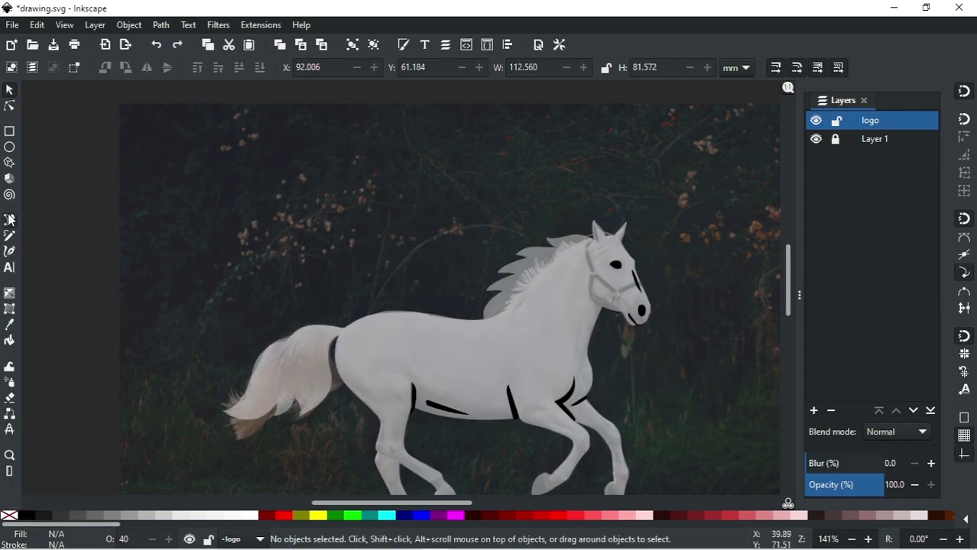
scroll(527, 350, "up", 1, "ctrl")
scroll(573, 277, "up", 1, "ctrl")
scroll(518, 338, "up", 1, "ctrl")
scroll(581, 401, "down", 2)
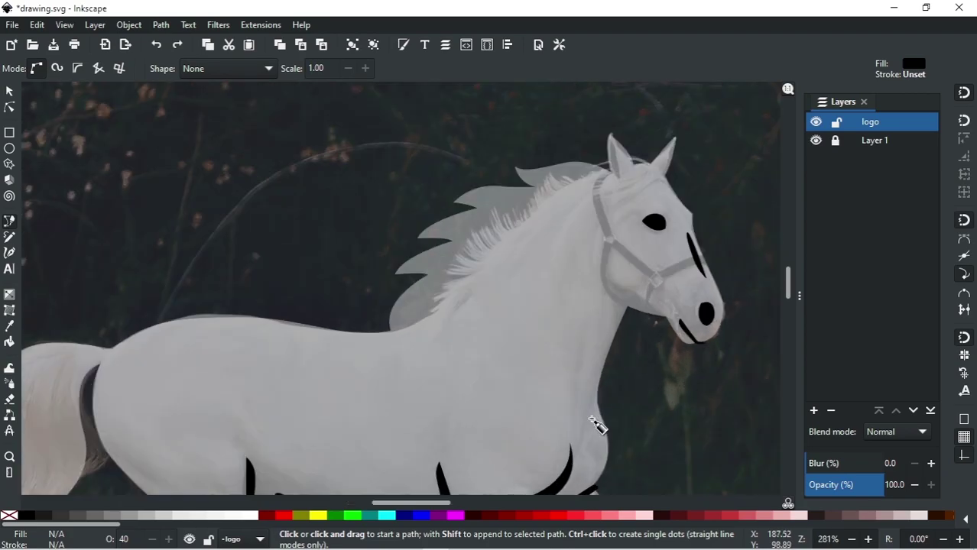
left_click(577, 359)
left_click_drag(586, 305, 601, 304)
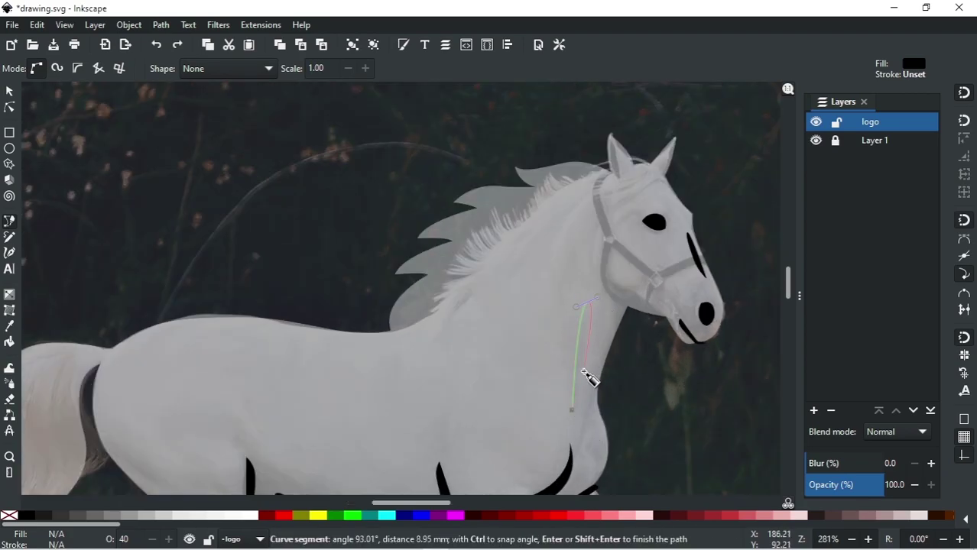
left_click_drag(573, 406, 581, 417)
scroll(577, 413, "up", 2, "ctrl")
left_click(571, 408)
scroll(497, 352, "down", 3, "ctrl")
scroll(412, 329, "up", 2, "ctrl")
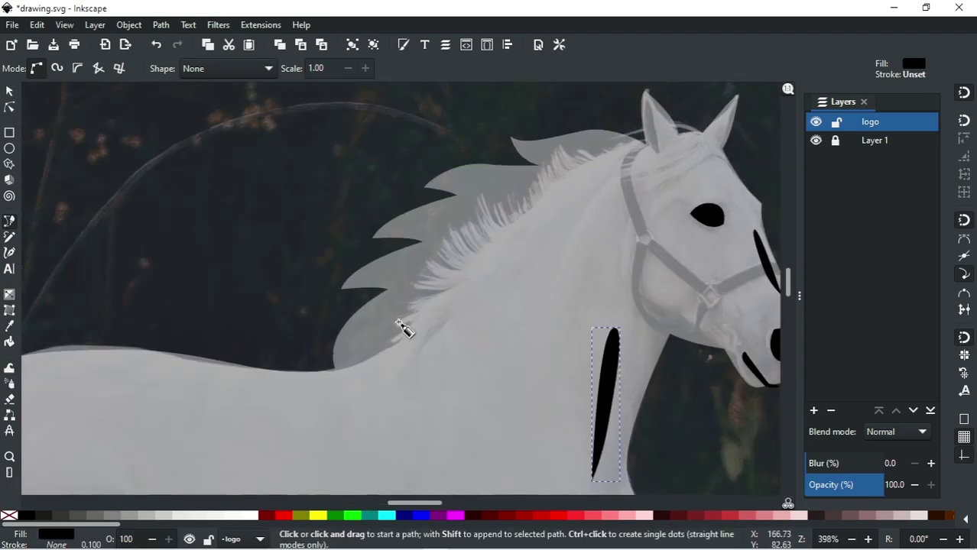
scroll(443, 277, "down", 1, "ctrl")
scroll(445, 279, "up", 1, "ctrl")
Draw a long curved black stroke along the mane line and neck crest.
left_click(392, 370)
mouse_move(578, 181)
left_mouse_down()
mouse_move(611, 184)
mouse_move(661, 159)
left_mouse_up()
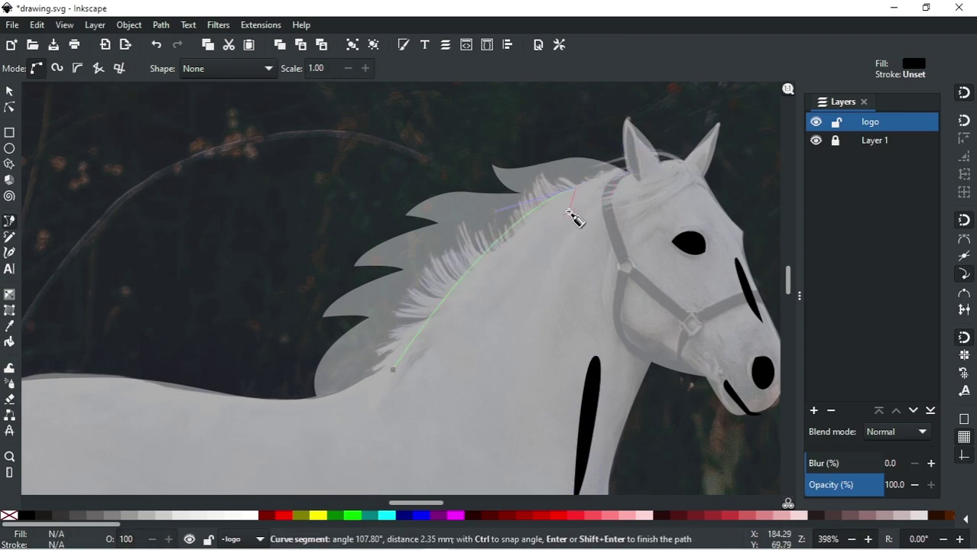
left_click_drag(572, 216, 526, 240)
left_click_drag(392, 370, 399, 372)
scroll(477, 325, "down", 3, "ctrl")
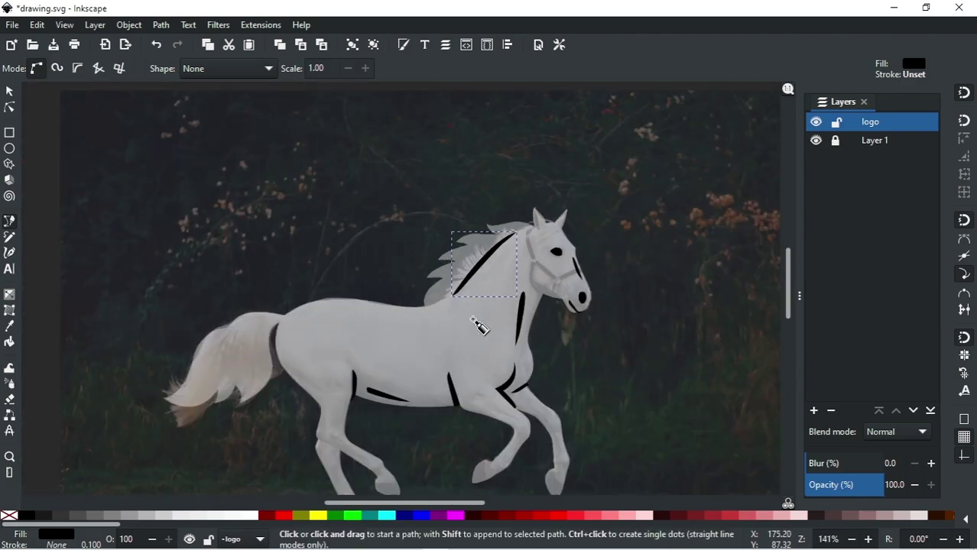
scroll(305, 393, "up", 1, "ctrl")
scroll(459, 290, "up", 2, "ctrl")
scroll(473, 268, "down", 1, "ctrl")
Draw a thin closed black band stroke across the horse's knee.
scroll(460, 282, "down", 1, "ctrl")
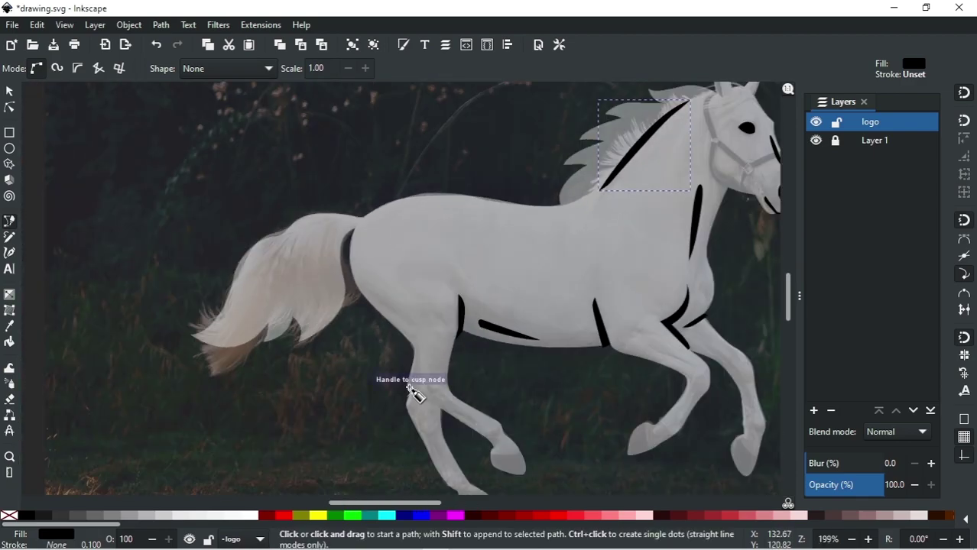
scroll(413, 393, "up", 1, "ctrl")
scroll(421, 407, "up", 1, "ctrl")
scroll(438, 367, "up", 2, "ctrl")
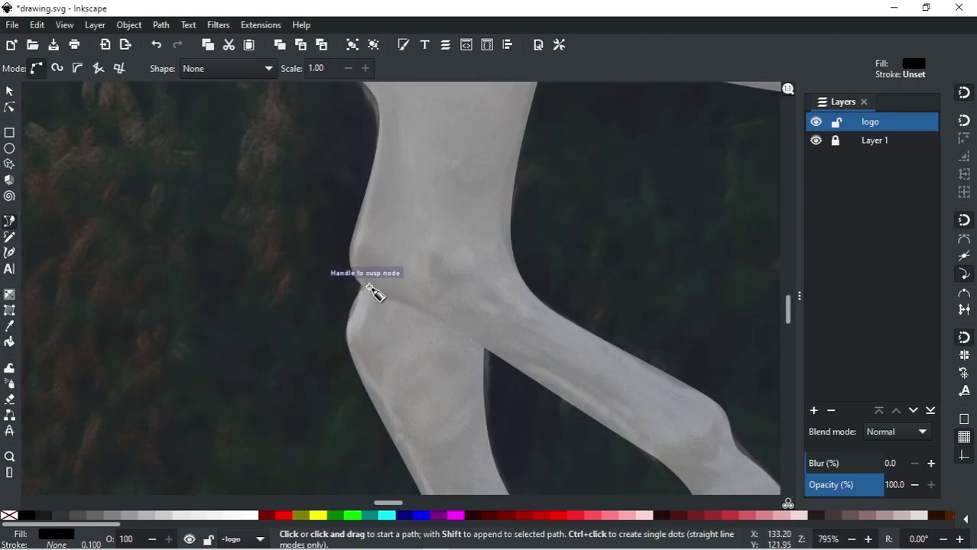
left_click(368, 304)
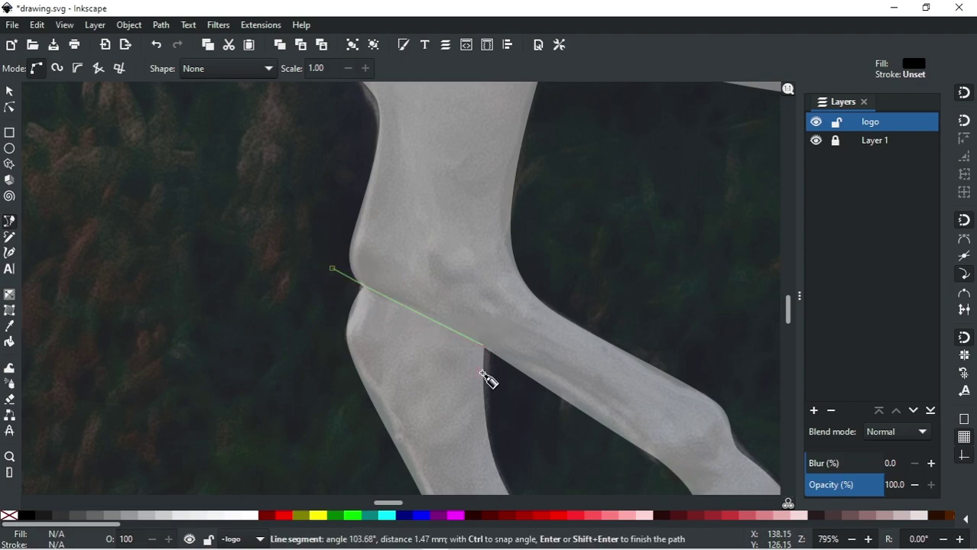
left_click(333, 271)
scroll(364, 336, "down", 3, "ctrl")
scroll(379, 314, "up", 3, "ctrl")
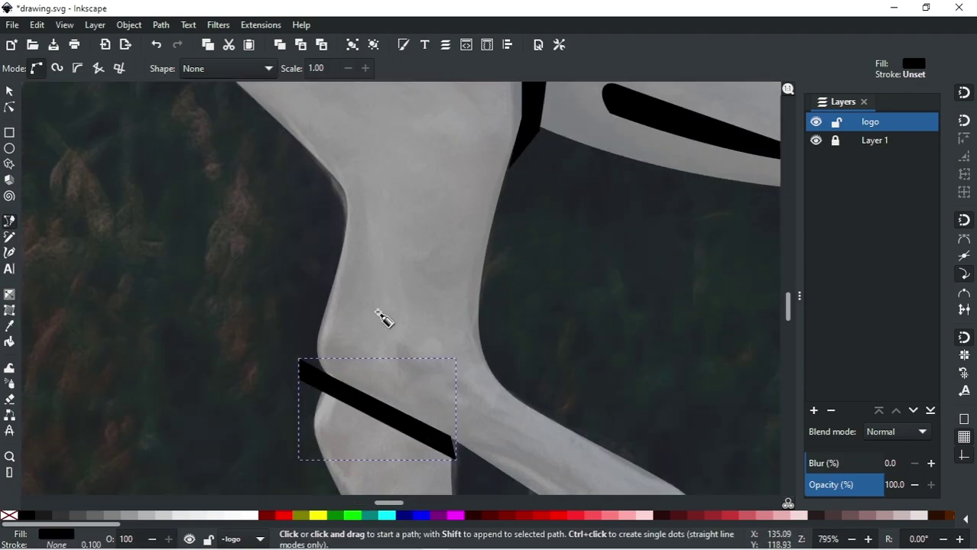
Draw a curved closed black stroke just above the knee band.
left_click(363, 266)
left_click_drag(352, 353, 371, 393)
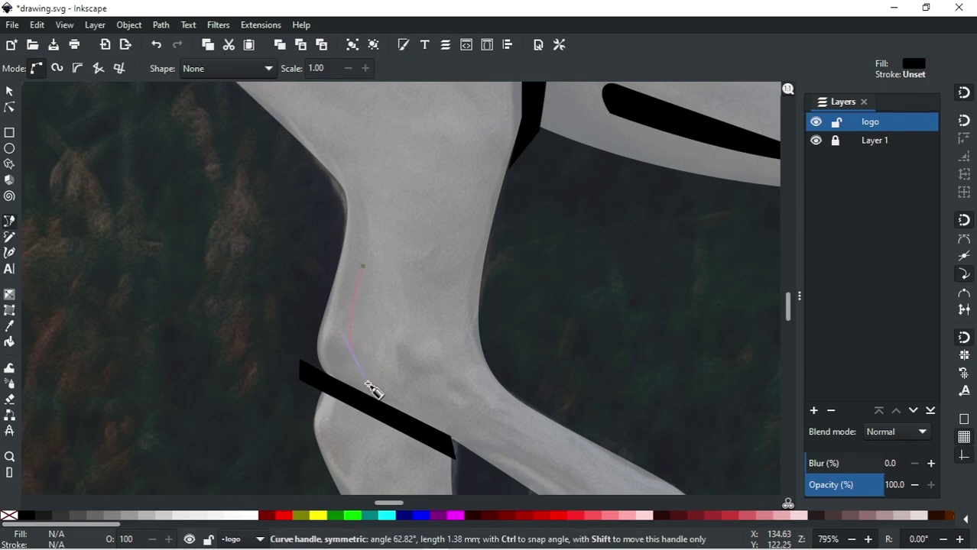
left_click(449, 411)
left_click(363, 267)
scroll(410, 305, "down", 2, "ctrl")
scroll(447, 415, "down", 2, "ctrl")
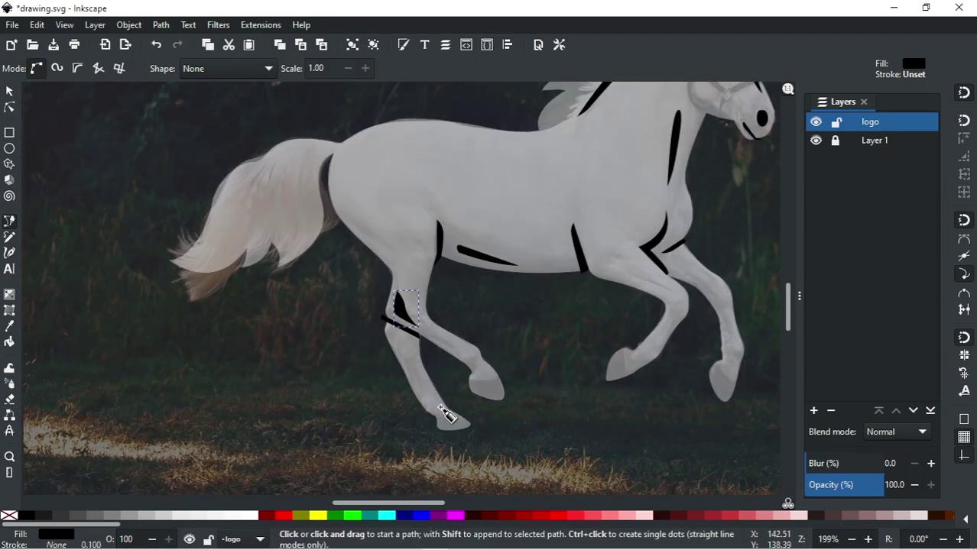
scroll(442, 410, "up", 2, "ctrl")
scroll(394, 394, "up", 1, "ctrl")
Draw a black stroke down the lower leg and adjust one of its nodes.
left_click(361, 288)
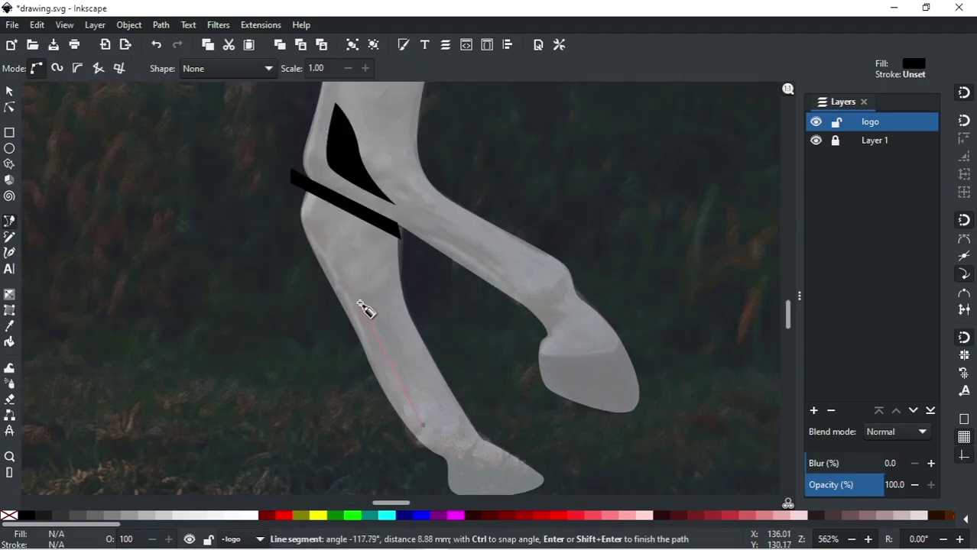
left_click(422, 424)
left_click(424, 426)
key("n")
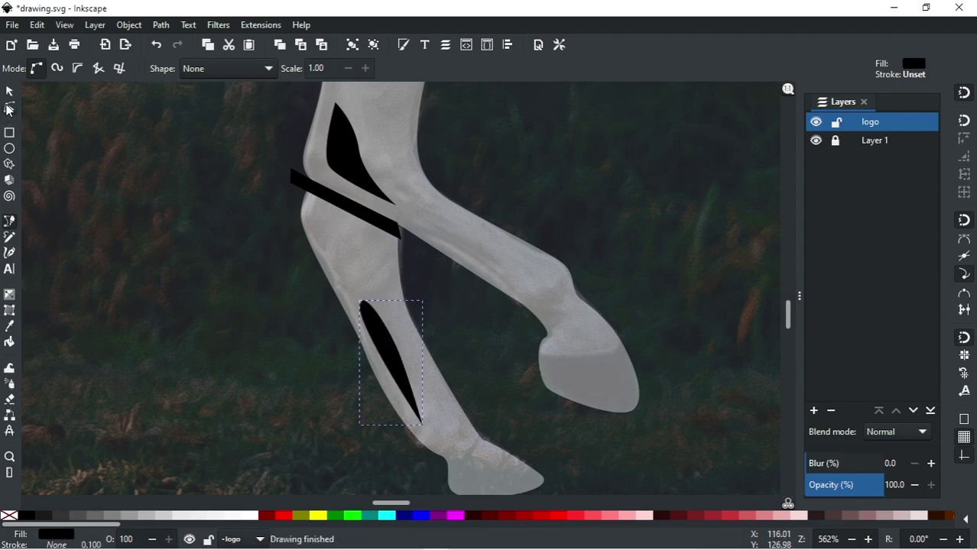
scroll(392, 348, "up", 1, "ctrl")
mouse_move(394, 350)
left_mouse_down()
mouse_move(511, 224)
mouse_move(511, 233)
left_mouse_up()
Duplicate the lower-leg stroke and rotate the copy.
left_click(11, 91)
left_click(375, 349)
key("ctrl+d")
left_click(458, 218)
mouse_move(499, 319)
left_mouse_down()
mouse_move(550, 230)
mouse_move(524, 301)
left_mouse_up()
left_click_drag(474, 230, 493, 207)
left_click(491, 322)
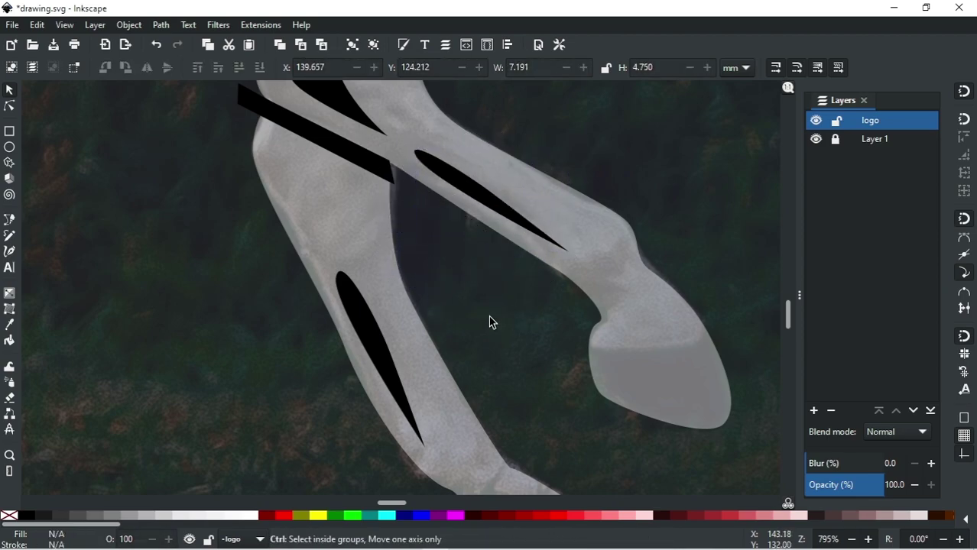
Move the copied stroke up onto the other leg and rotate it slightly.
scroll(514, 315, "down", 6)
scroll(688, 331, "up", 2)
scroll(213, 435, "up", 1)
left_click(246, 416)
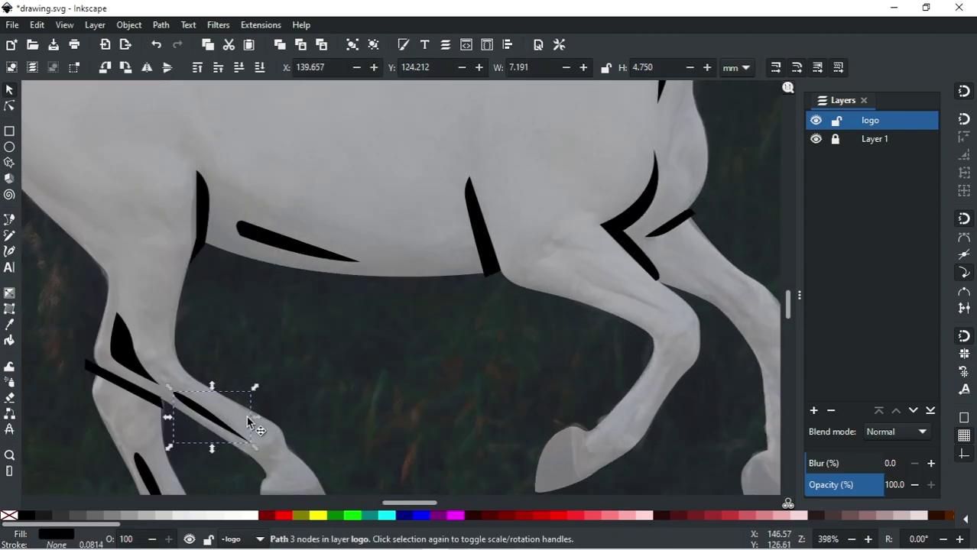
left_click_drag(220, 411, 688, 291)
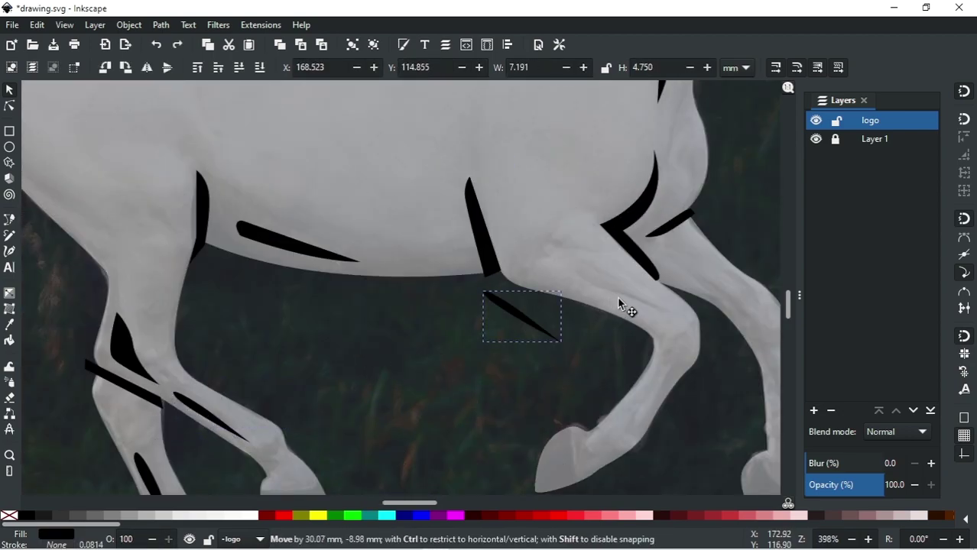
scroll(690, 313, "up", 1)
scroll(690, 313, "up", 1)
left_click_drag(675, 354, 701, 351)
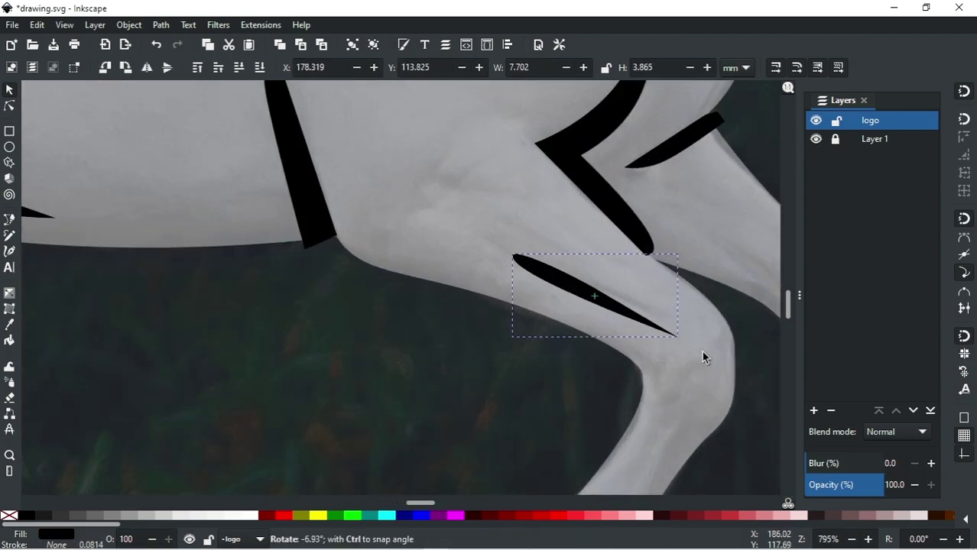
Reshape the copy's left end and rotate it a few degrees into place.
left_click(9, 105)
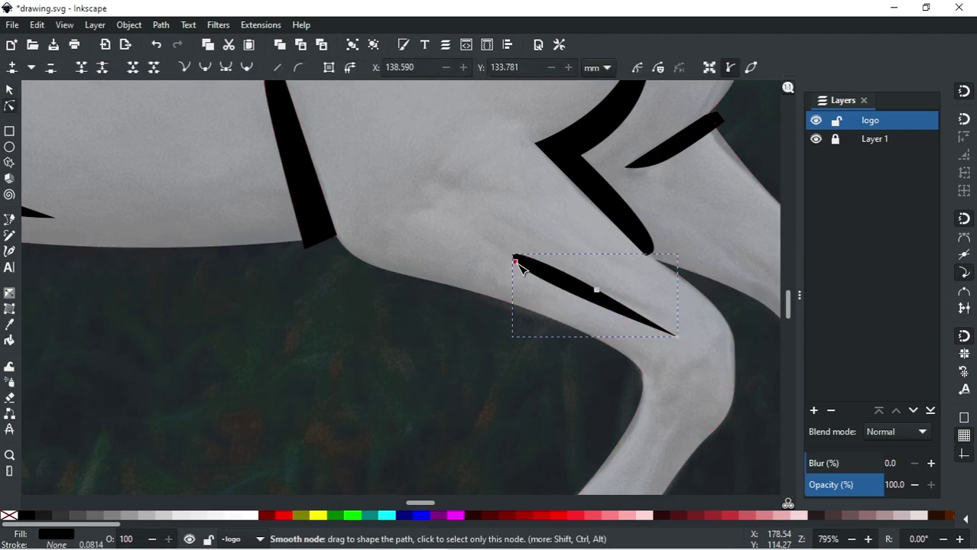
left_click_drag(515, 262, 506, 260)
key("s")
left_click(592, 294)
left_click(589, 298)
left_click_drag(675, 339, 681, 357)
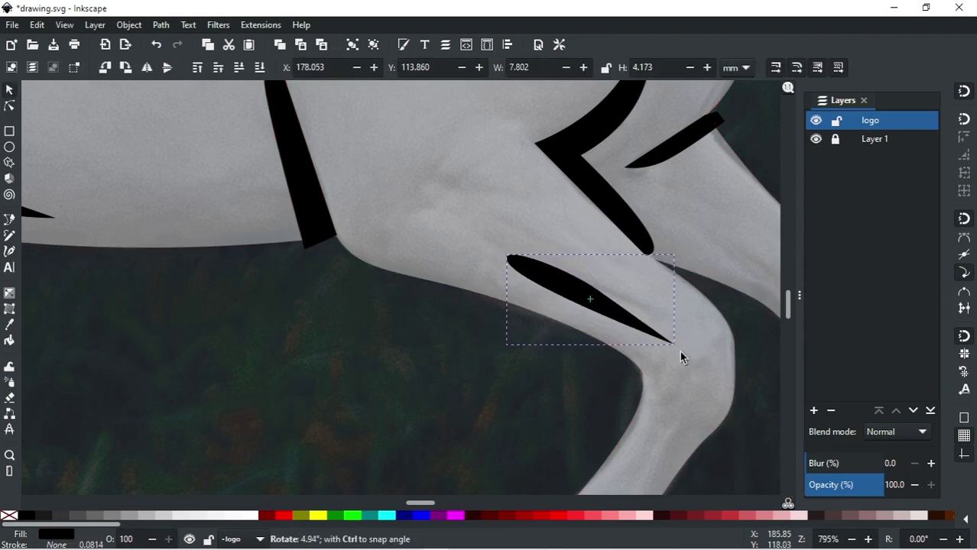
left_click_drag(593, 305, 593, 304)
scroll(566, 338, "down", 4)
scroll(530, 310, "up", 4)
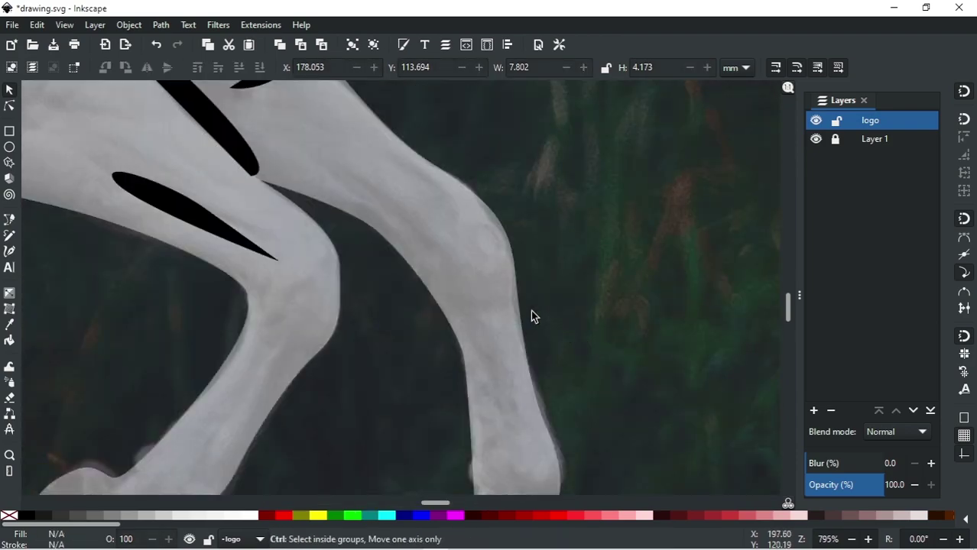
Draw a new curved closed black stroke down the front leg.
left_click(9, 221)
left_click(324, 159)
left_click_drag(438, 243, 449, 256)
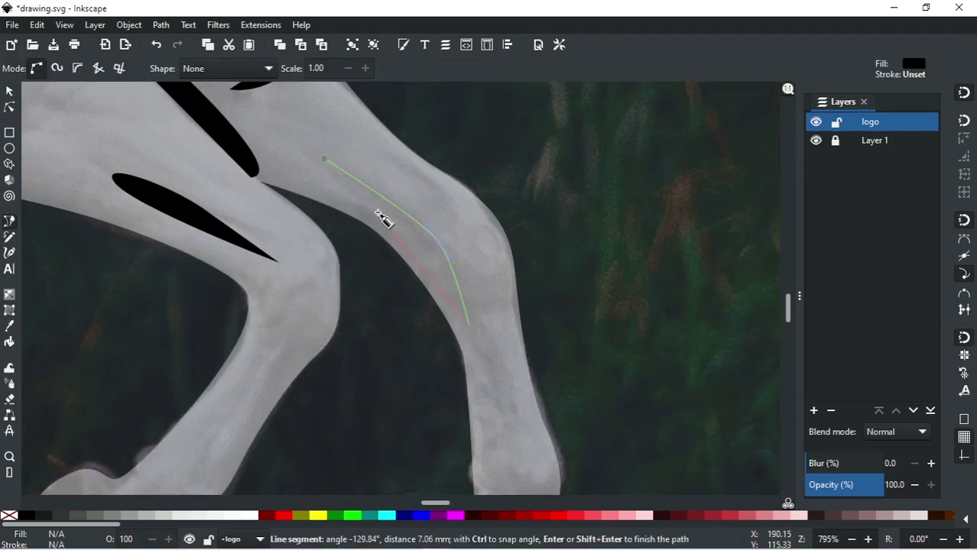
left_click(324, 159)
scroll(324, 164, "down", 3)
key("s")
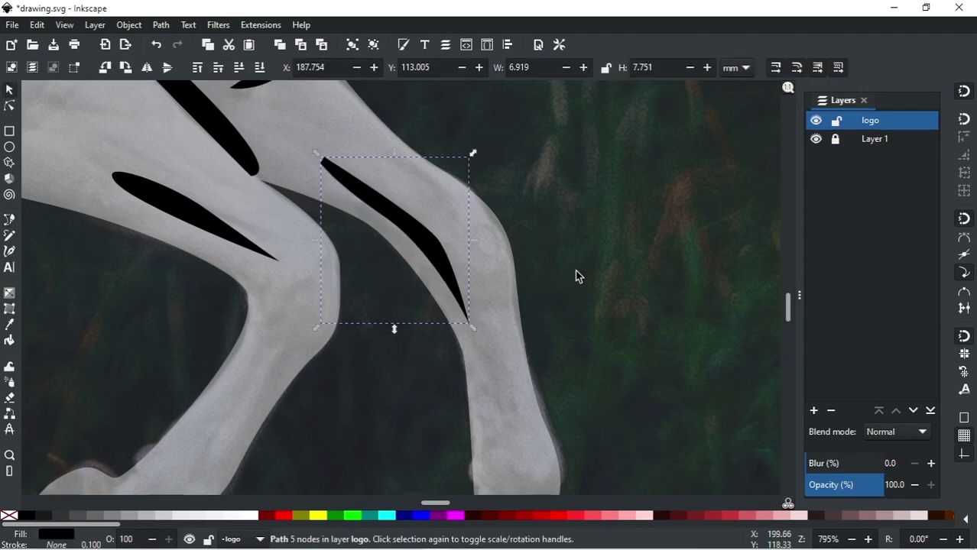
scroll(578, 274, "down", 5)
key("Escape")
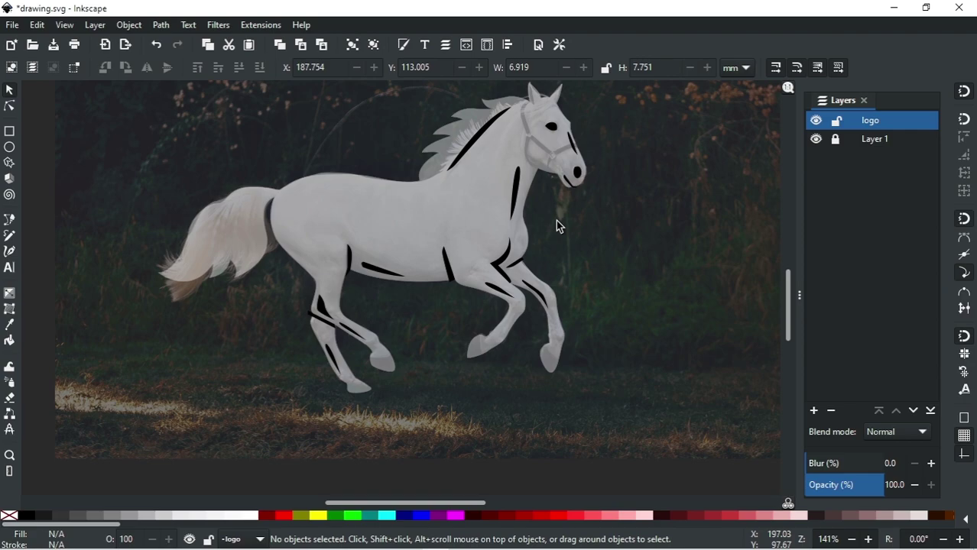
Draw a curved closed black detail stroke on the horse's hip.
scroll(519, 99, "up", 1)
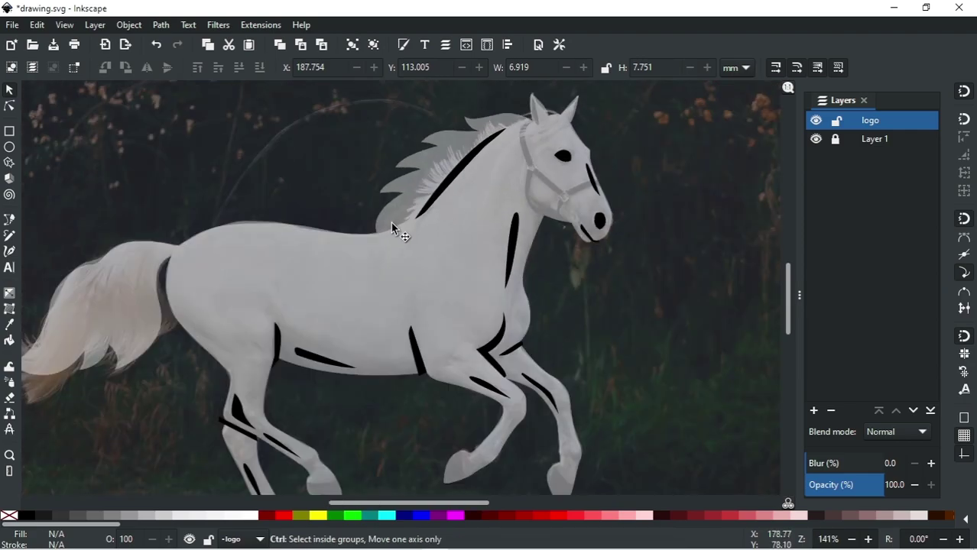
scroll(412, 219, "up", 1)
scroll(351, 334, "up", 2)
scroll(251, 240, "up", 1)
key("b")
left_click(277, 242)
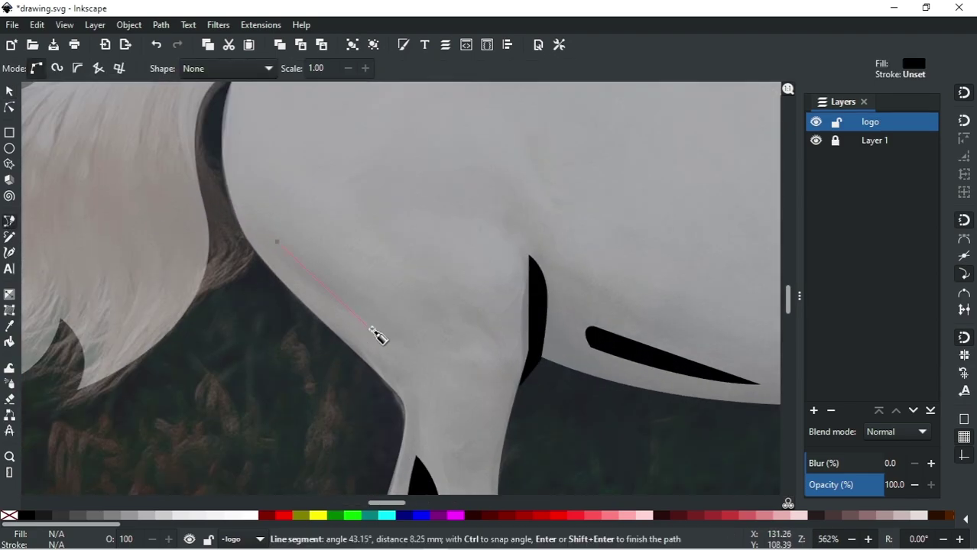
left_click_drag(413, 372, 335, 266)
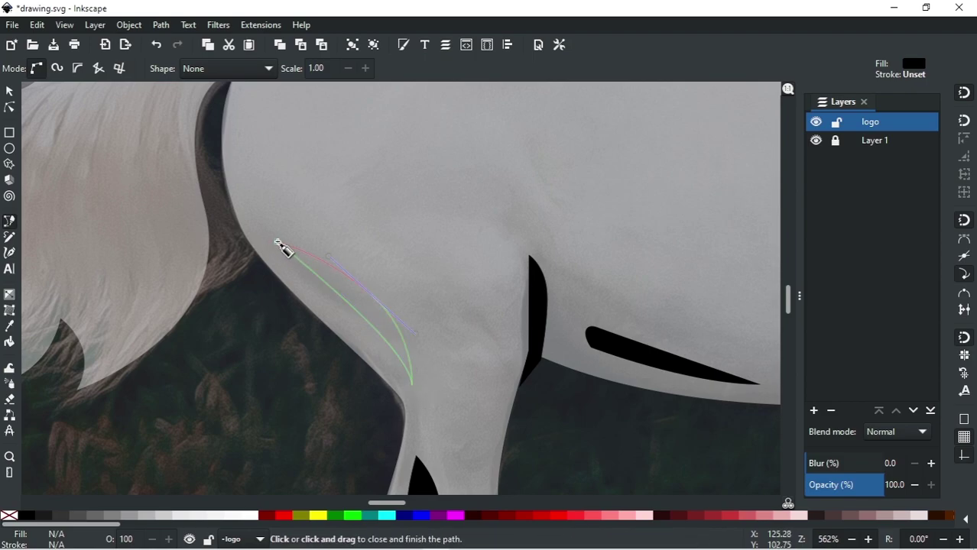
left_click(276, 241)
Draw a curved black stroke where the tail meets the rump.
scroll(394, 285, "down", 1)
scroll(398, 208, "down", 1)
scroll(302, 171, "up", 1)
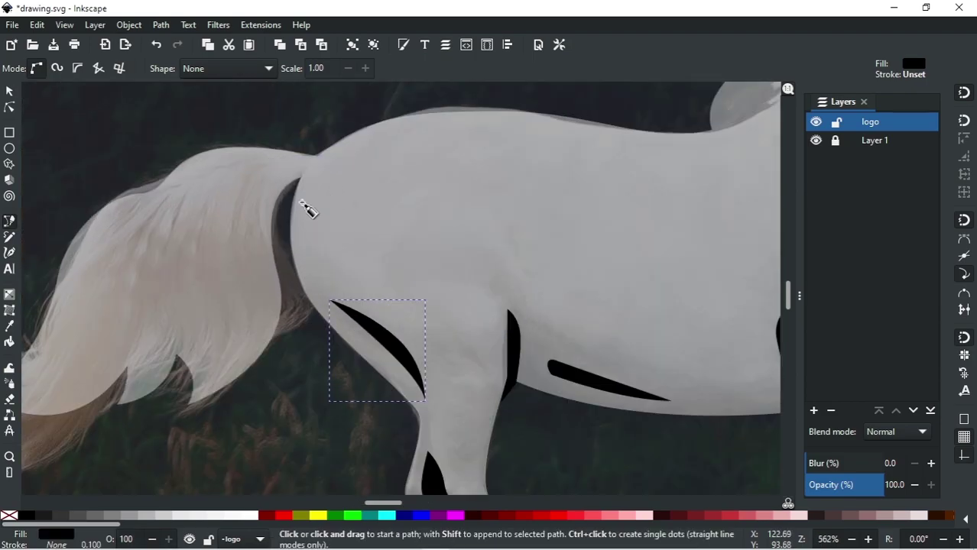
left_click(303, 205)
left_click_drag(310, 252, 310, 253)
left_click(320, 164)
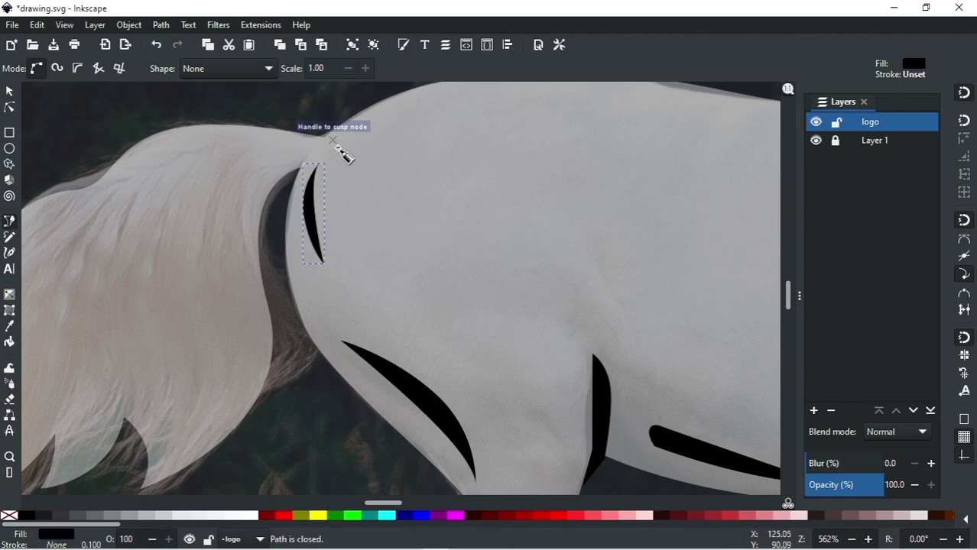
key("s")
scroll(313, 238, "down", 3)
scroll(311, 236, "down", 1)
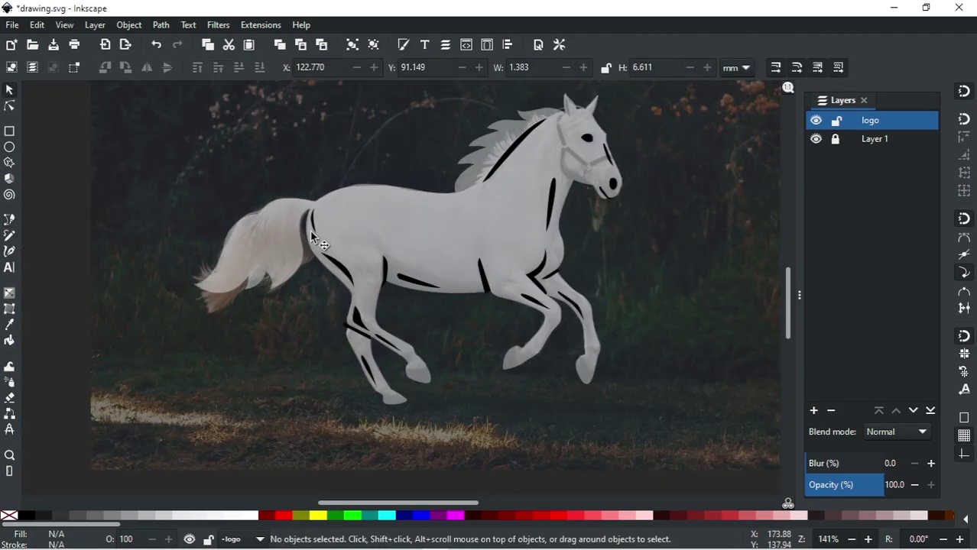
scroll(424, 159, "up", 3)
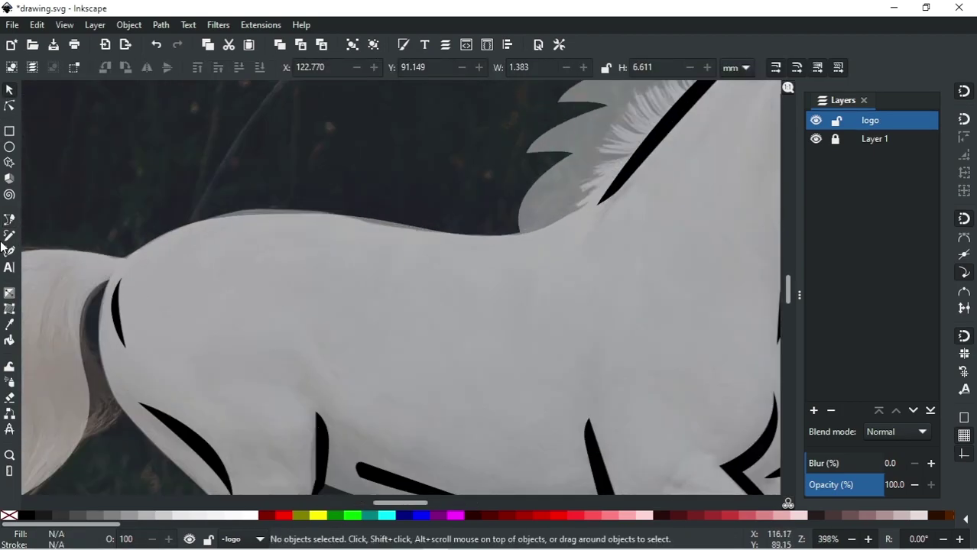
Draw a curved black stroke along the back and round off its right end.
key("b")
left_click(283, 233)
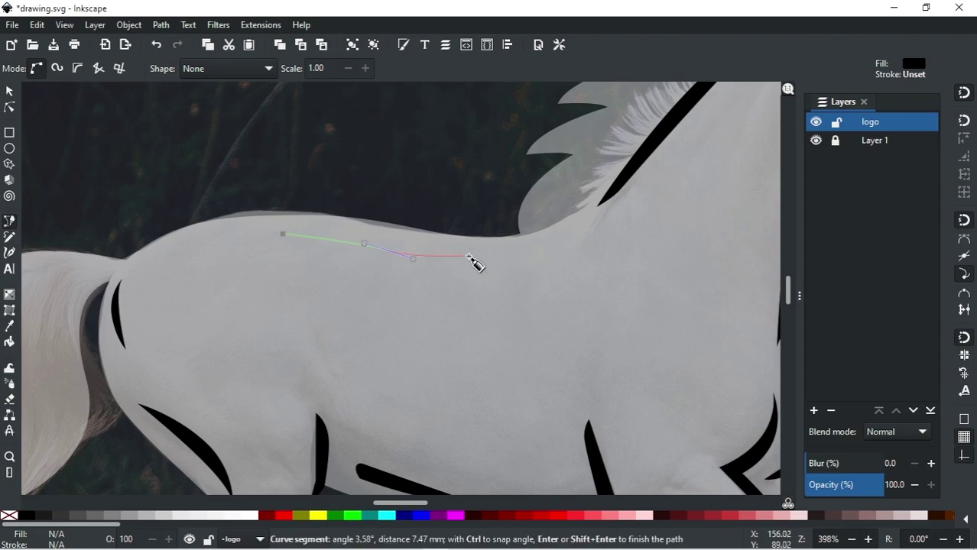
left_click_drag(470, 280, 351, 262)
left_click(283, 234)
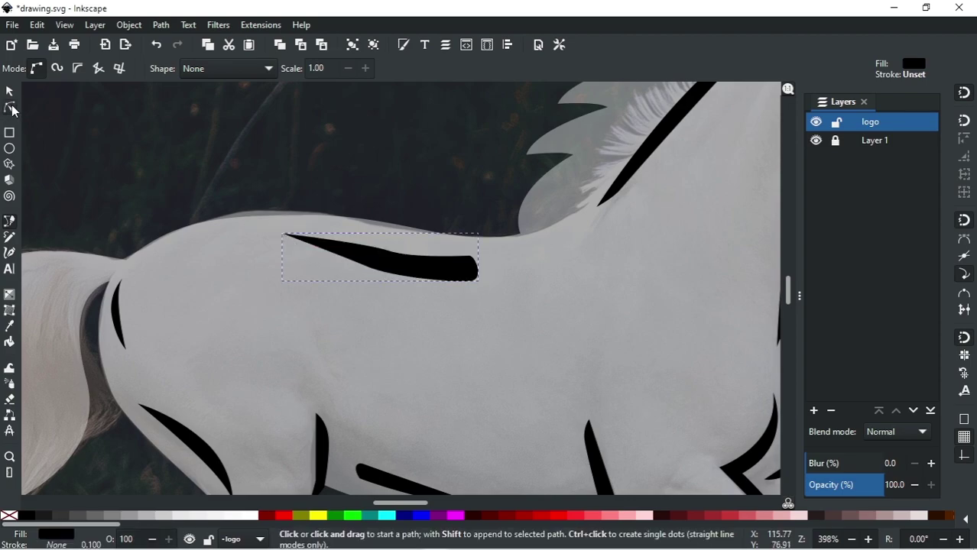
key("n")
mouse_move(484, 277)
left_mouse_down()
mouse_move(496, 272)
mouse_move(484, 258)
left_mouse_up()
scroll(475, 260, "up", 1)
scroll(472, 258, "up", 1)
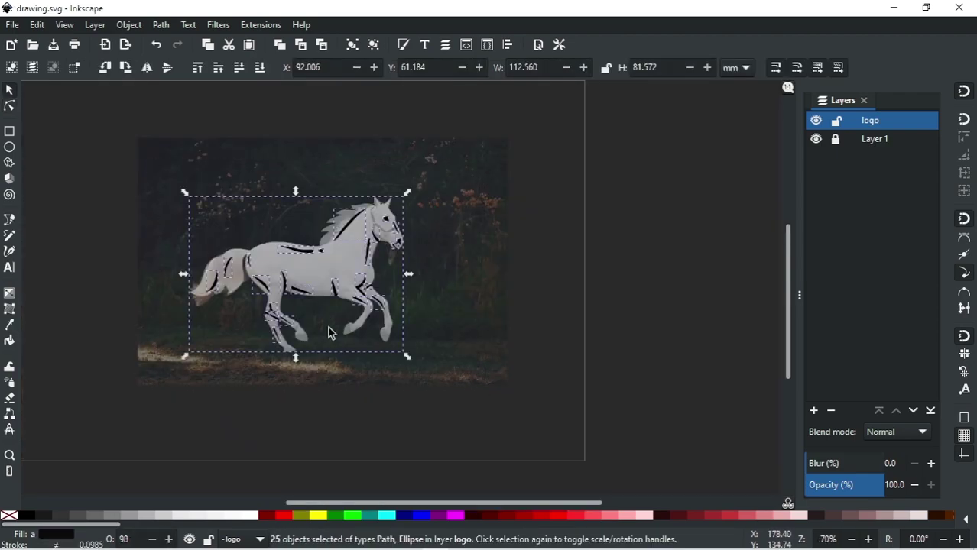
Move the traced horse off the photo to its right side.
mouse_move(284, 312)
left_mouse_down()
mouse_move(446, 294)
mouse_move(683, 298)
left_mouse_up()
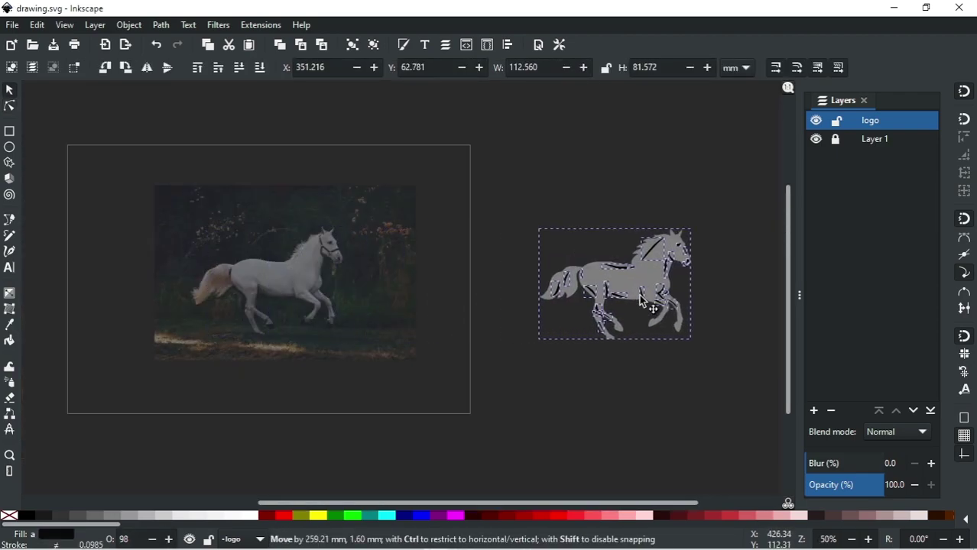
left_click(539, 371)
scroll(447, 356, "down", 2)
scroll(447, 357, "up", 4)
scroll(301, 259, "up", 1)
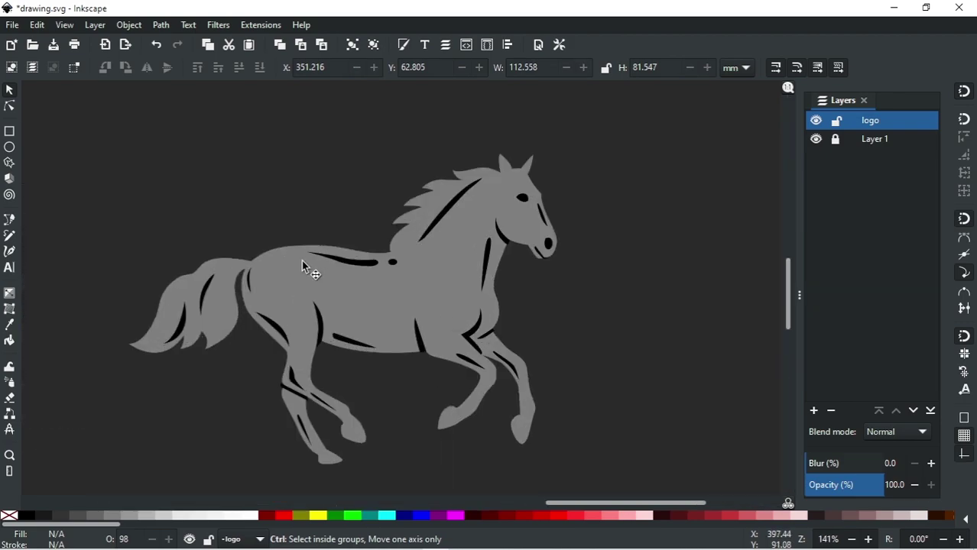
Set the horse body's opacity to 100 and rubber-band select all horse pieces.
left_click(247, 252)
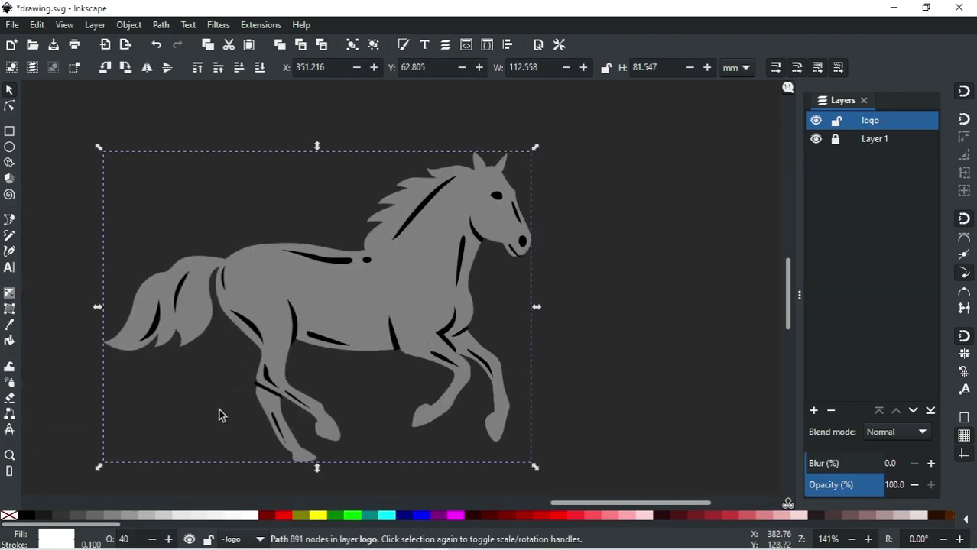
type("100")
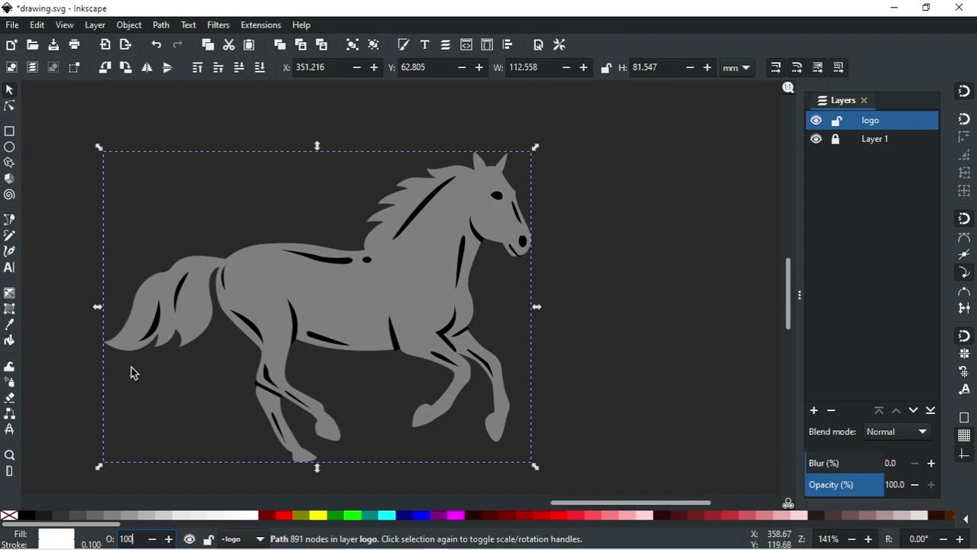
key("Return")
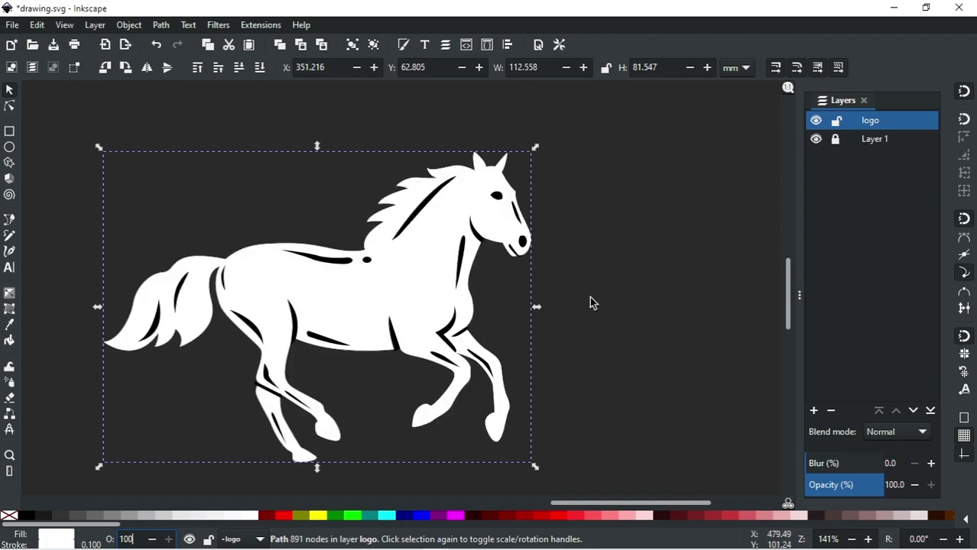
left_click(589, 298)
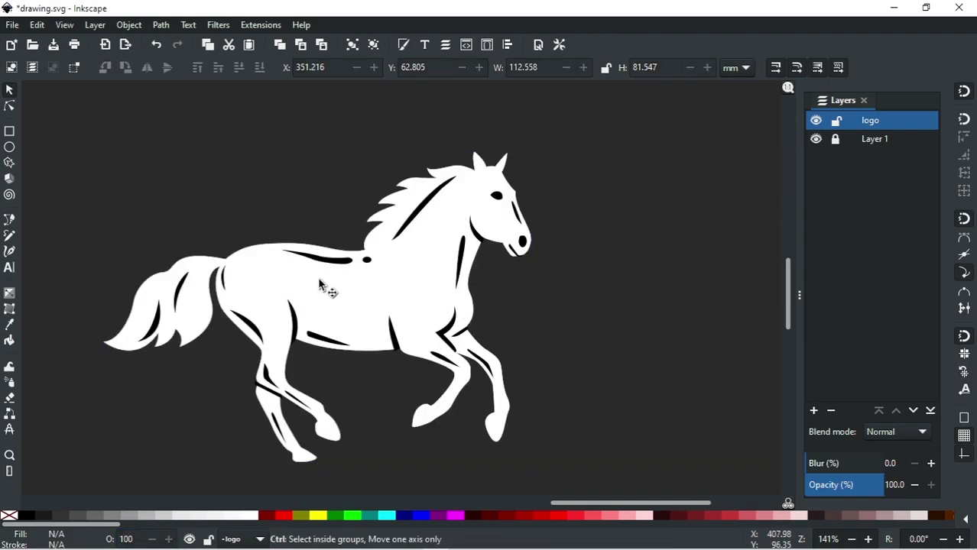
scroll(320, 282, "down", 1, "ctrl")
left_click_drag(182, 147, 546, 429)
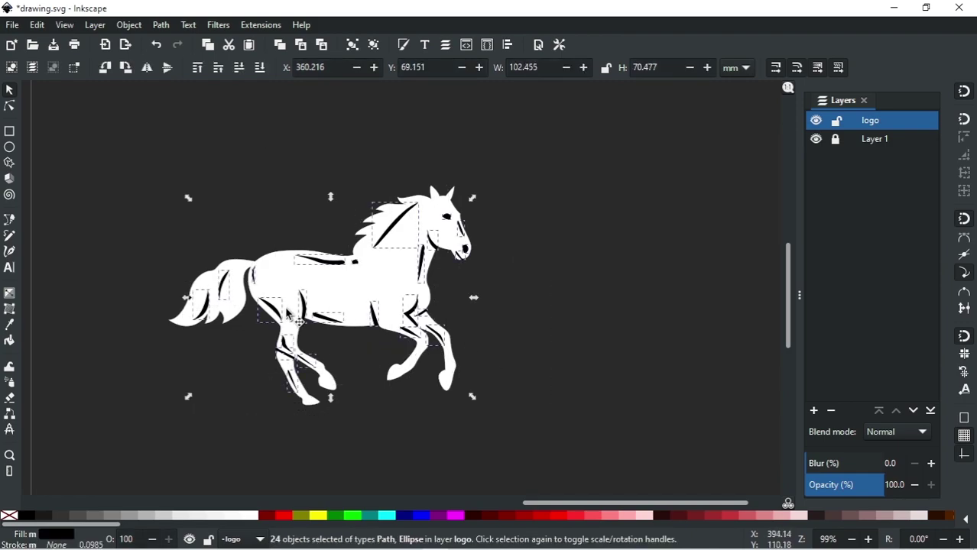
Union the detail strokes, then cut them out of the horse body with Difference.
left_click(160, 25)
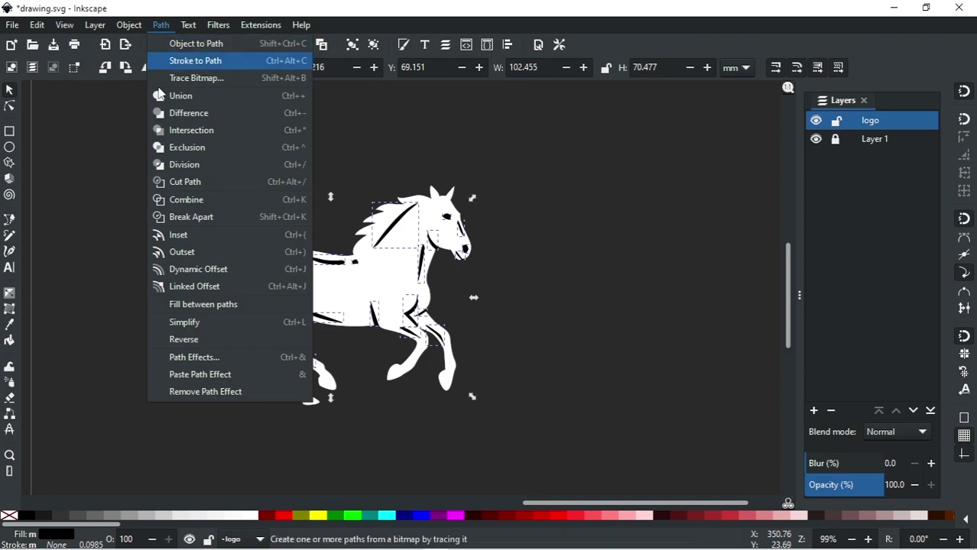
left_click(178, 94)
left_click(181, 327, "shift")
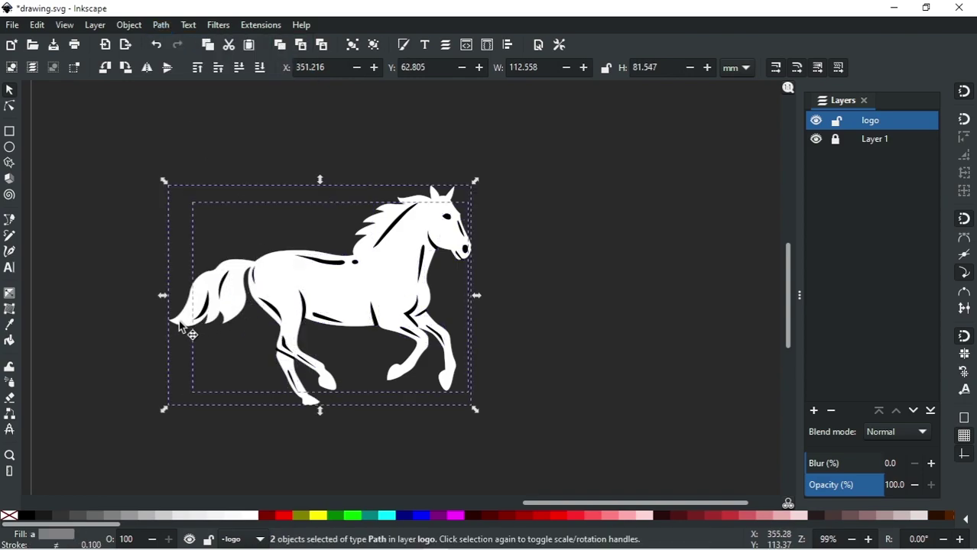
left_click(160, 24)
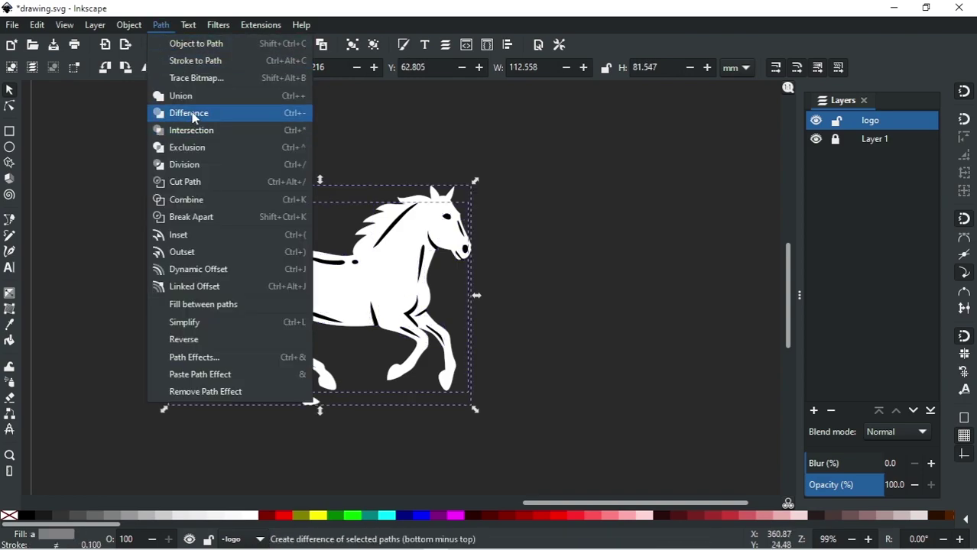
left_click(192, 112)
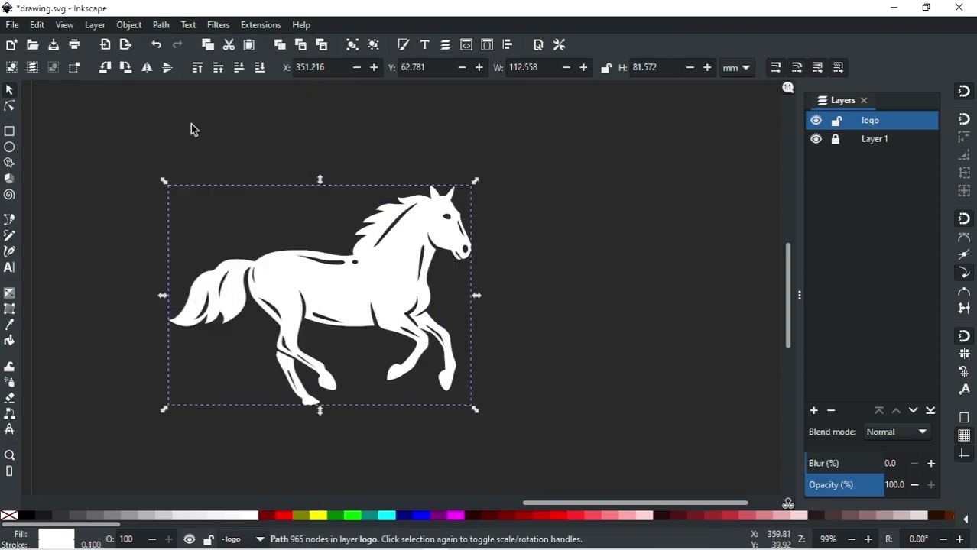
Fill the horse black and remove its outline stroke.
left_click(33, 518)
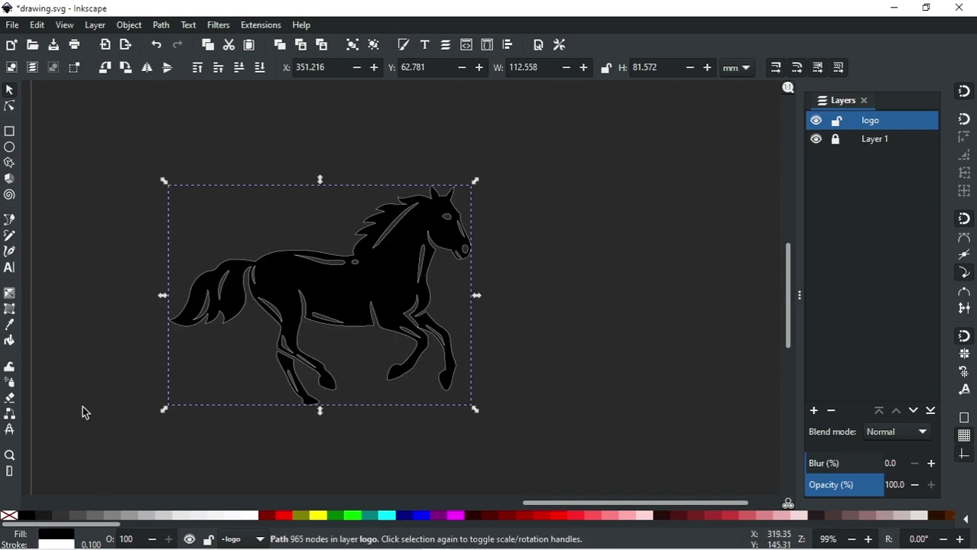
right_click(14, 521)
left_click(54, 451)
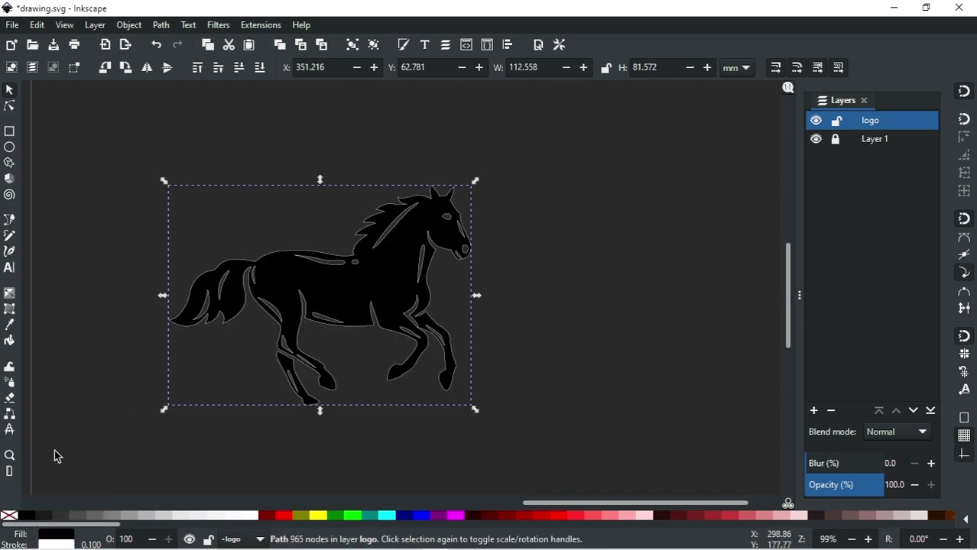
left_click(152, 440)
Draw a large white-filled rectangle and send it behind the horse.
key("r")
left_click_drag(106, 100, 550, 438)
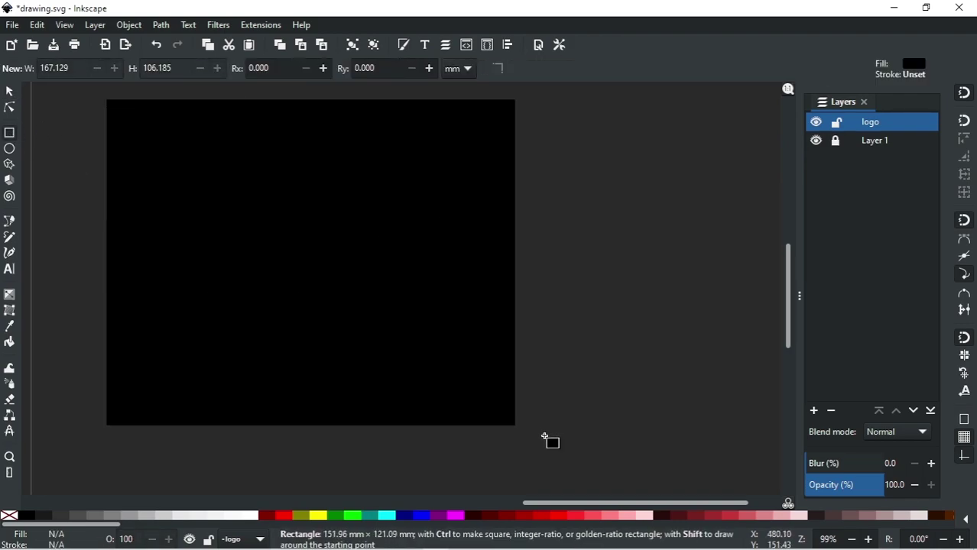
left_click(261, 518)
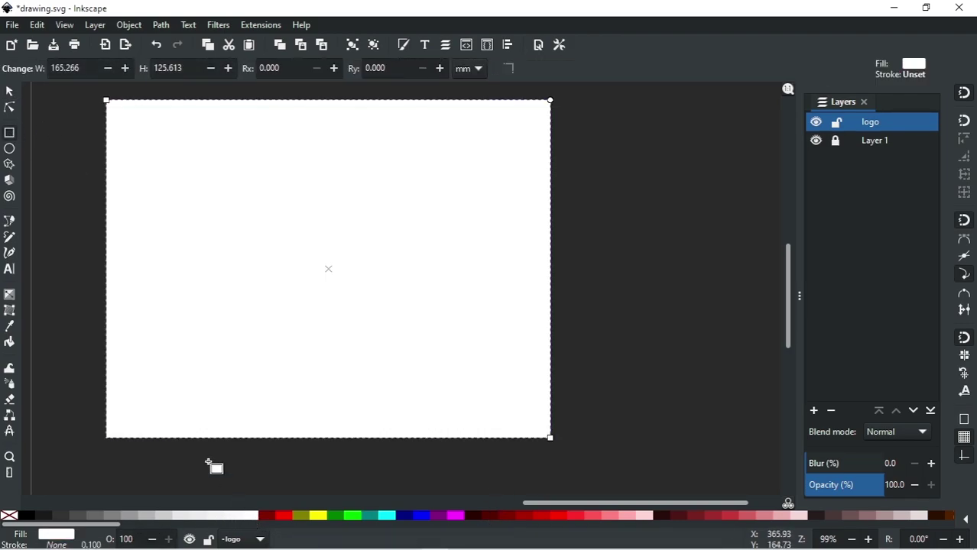
left_click(11, 94)
left_click(260, 68)
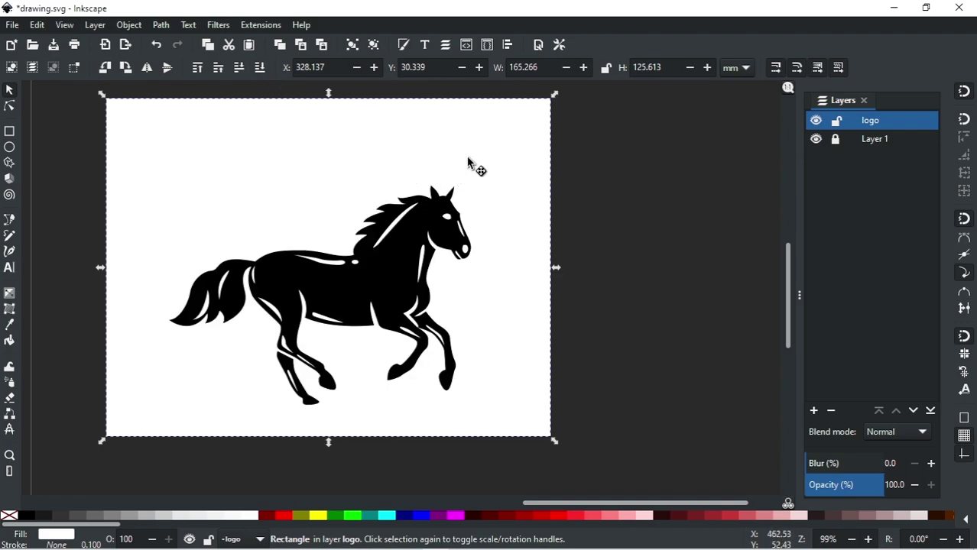
left_click_drag(474, 166, 491, 174)
Enlarge the white rectangle around the horse and reposition the horse on it.
scroll(421, 175, "down", 2)
scroll(412, 195, "up", 1)
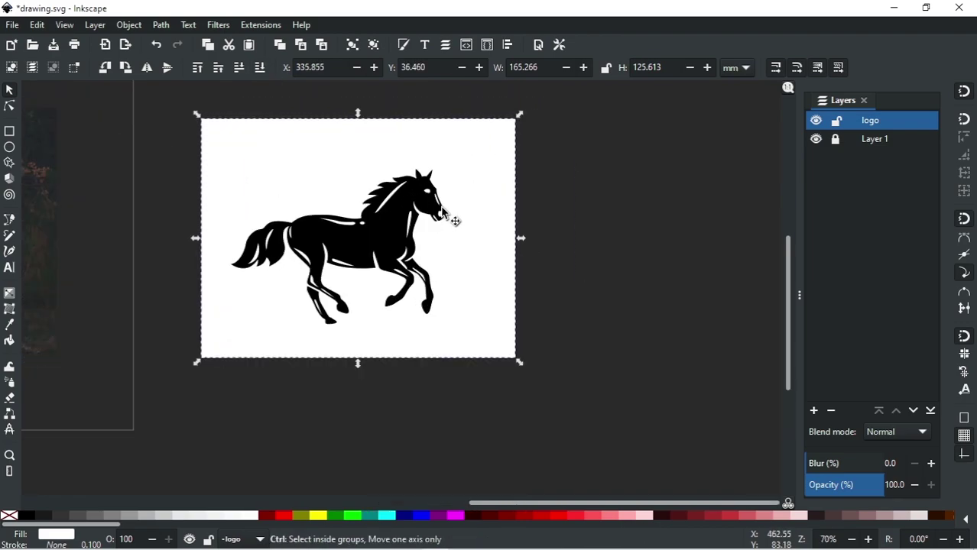
left_click_drag(519, 366, 608, 428)
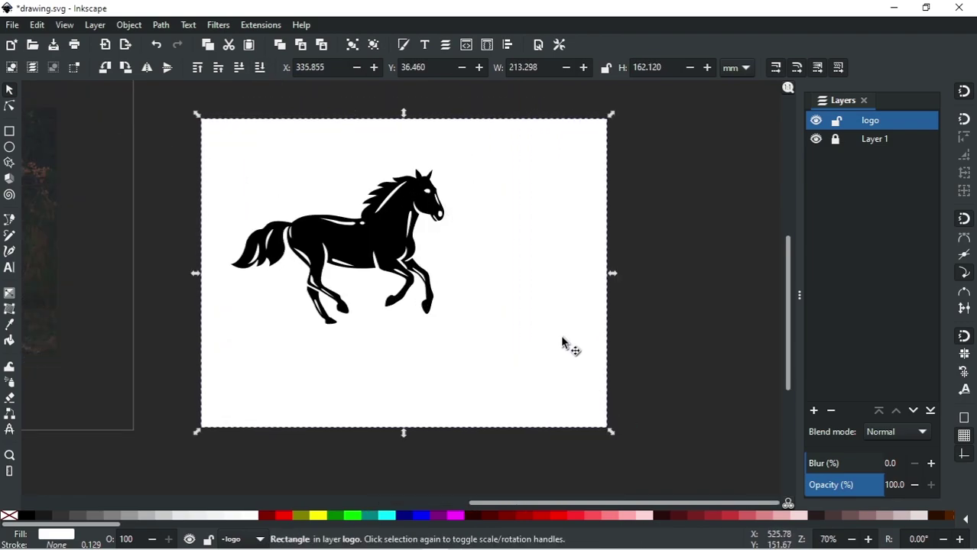
left_click_drag(562, 342, 538, 325)
key("Escape")
scroll(413, 246, "up", 1)
scroll(414, 247, "up", 1)
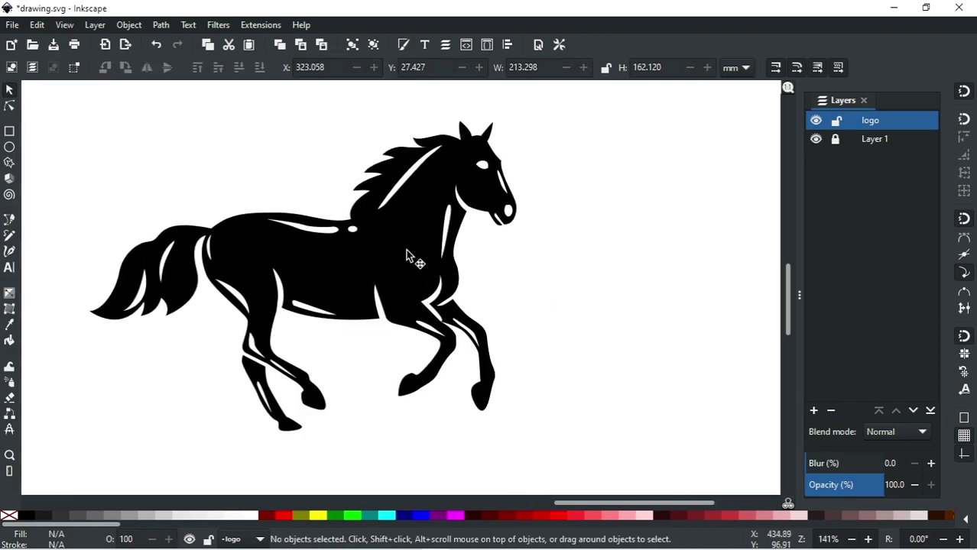
left_click(411, 232)
left_click_drag(411, 232, 456, 239)
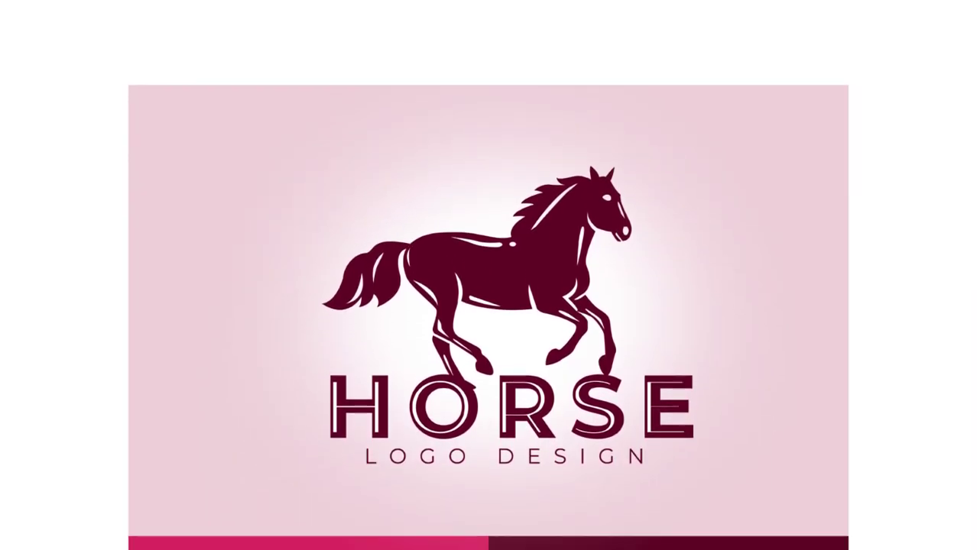